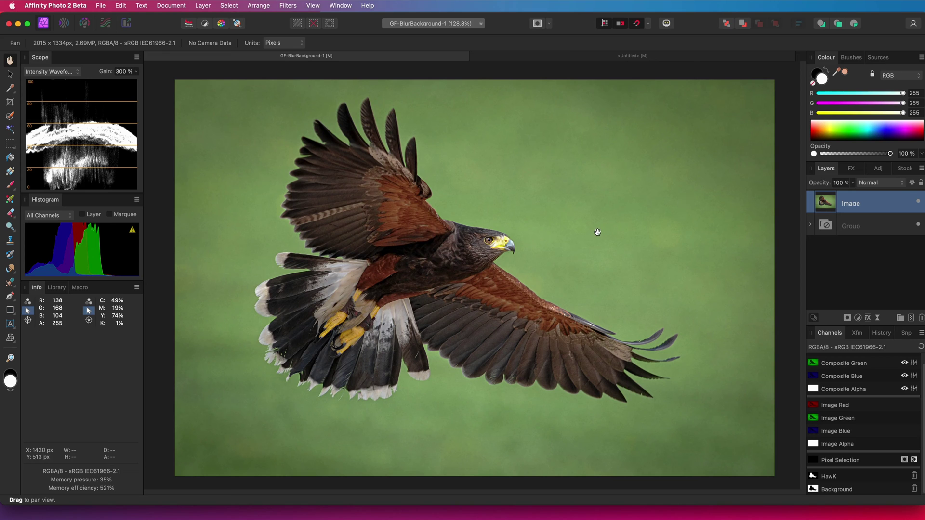
Add a live Gaussian blur of about 11 px with Preserve Alpha to the hawk's background.
scroll(573, 242, up, 10)
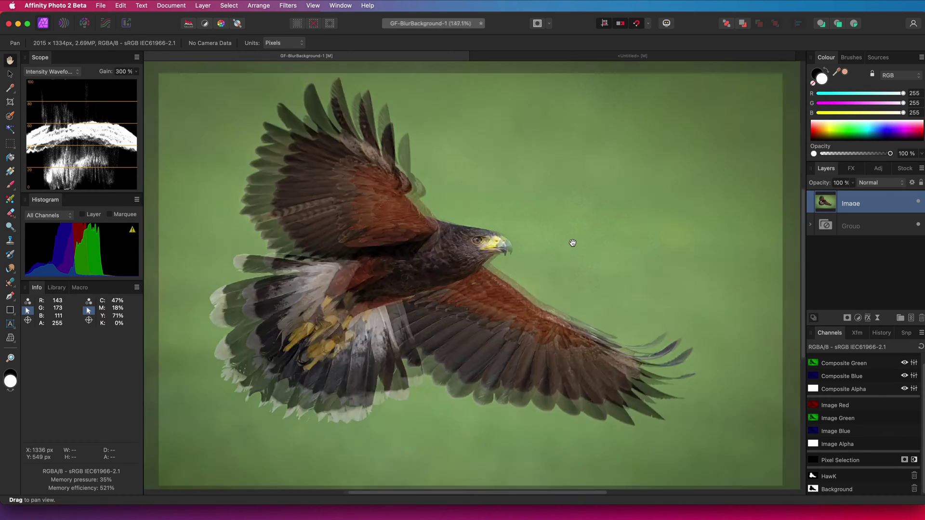
scroll(572, 242, down, 10)
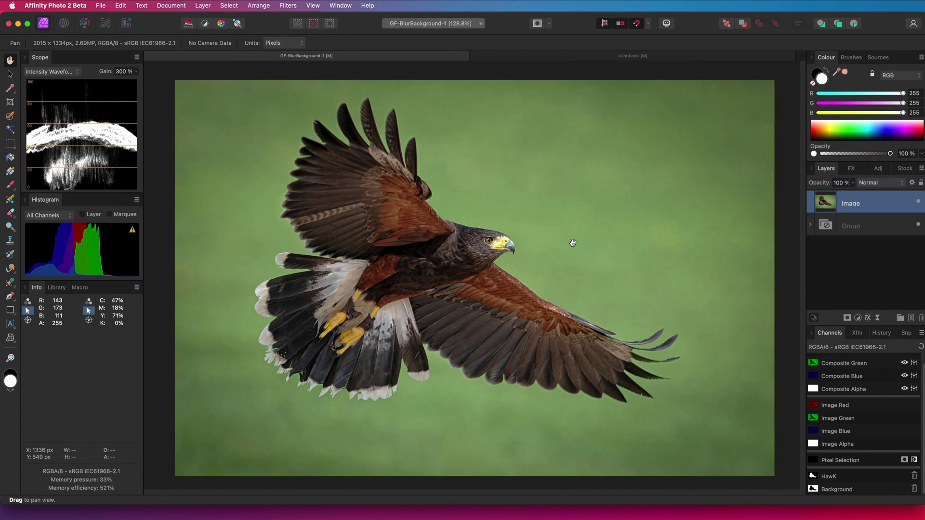
key(super+shift+i)
click(877, 318)
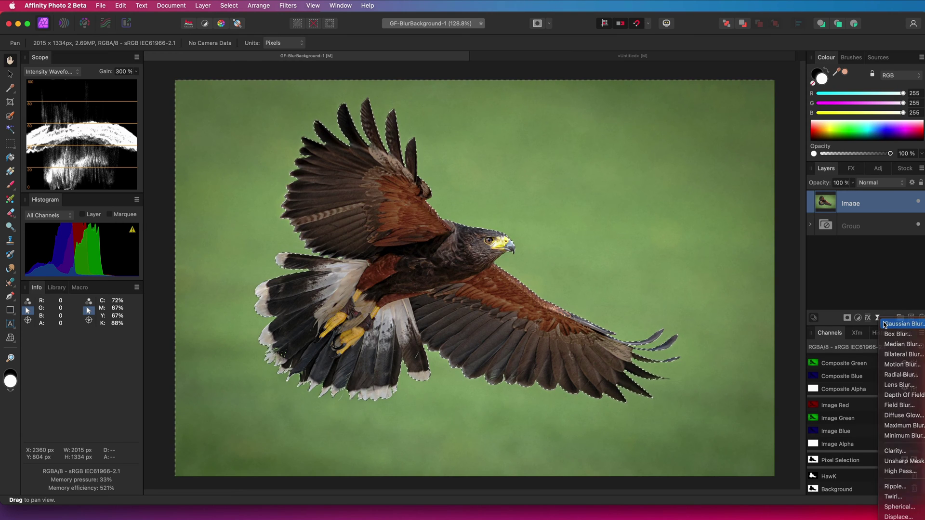
click(885, 324)
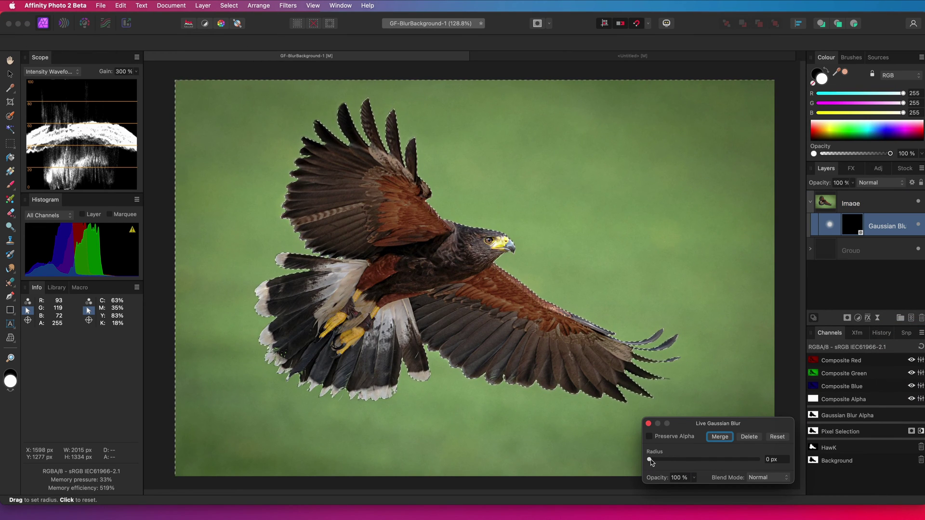
drag(650, 461, 698, 462)
click(649, 436)
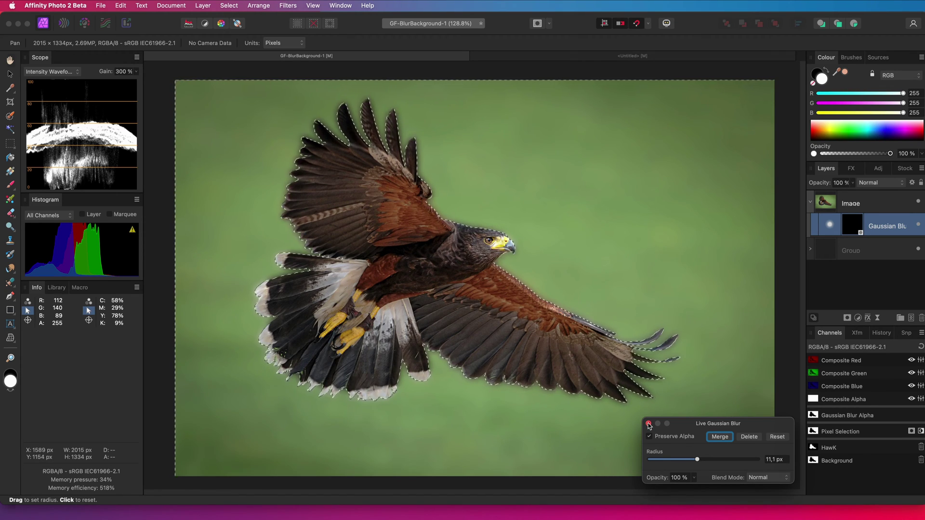
click(648, 424)
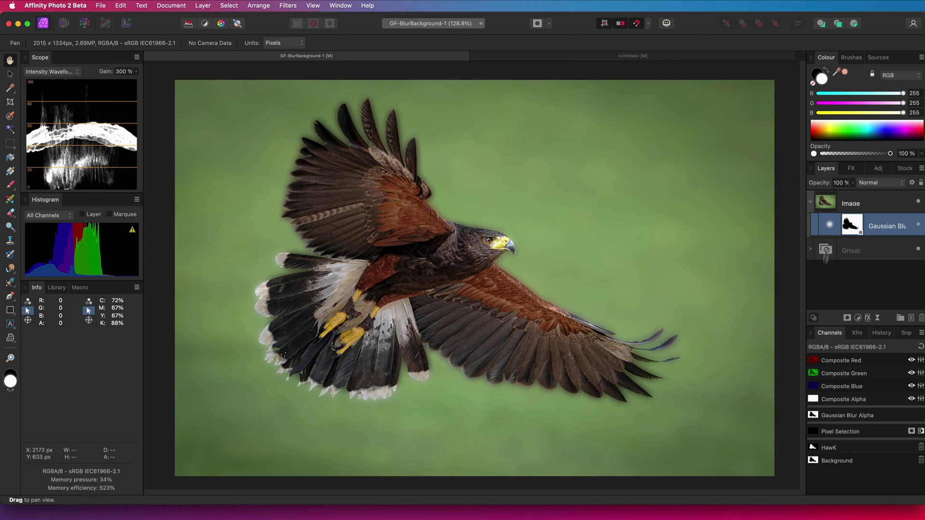
Raise the background's live Gaussian blur radius to 49.5 px.
click(828, 226)
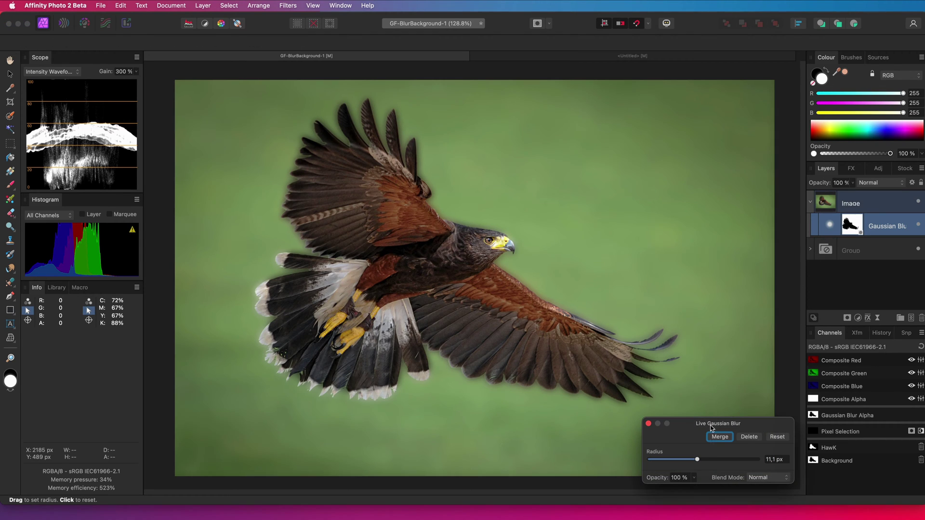
drag(709, 464, 748, 463)
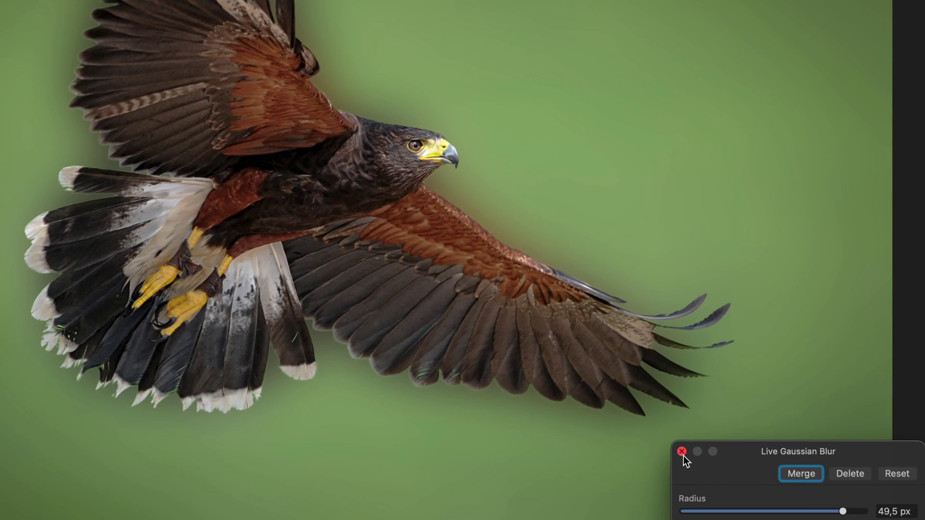
click(683, 455)
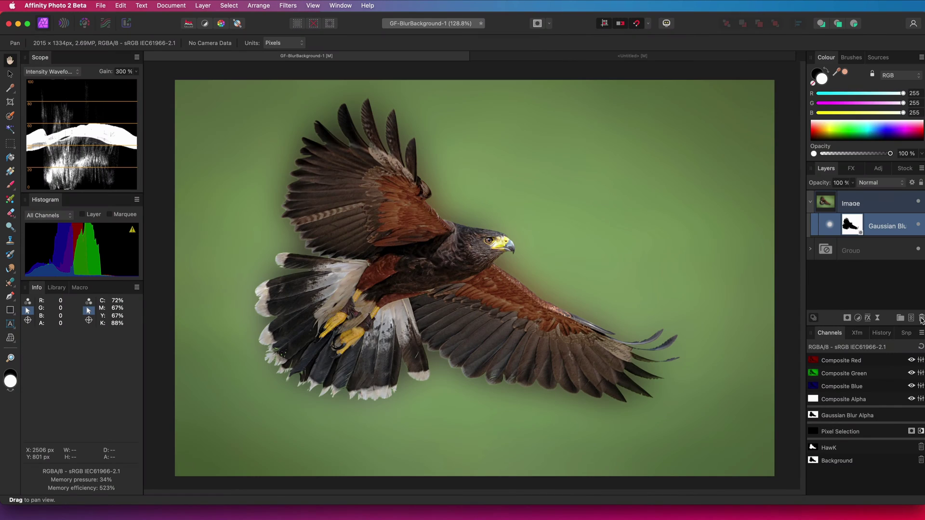
Duplicate the unblurred hawk Image layer.
click(820, 208)
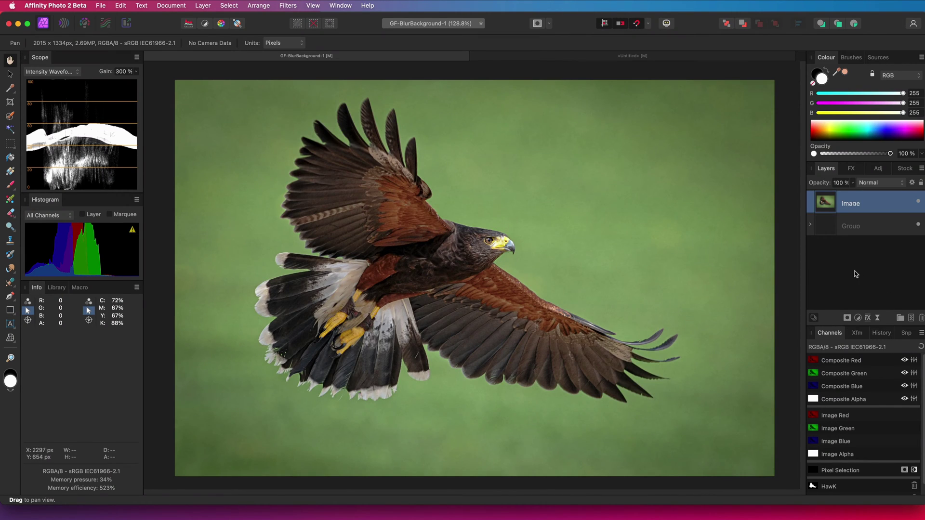
right_click(822, 209)
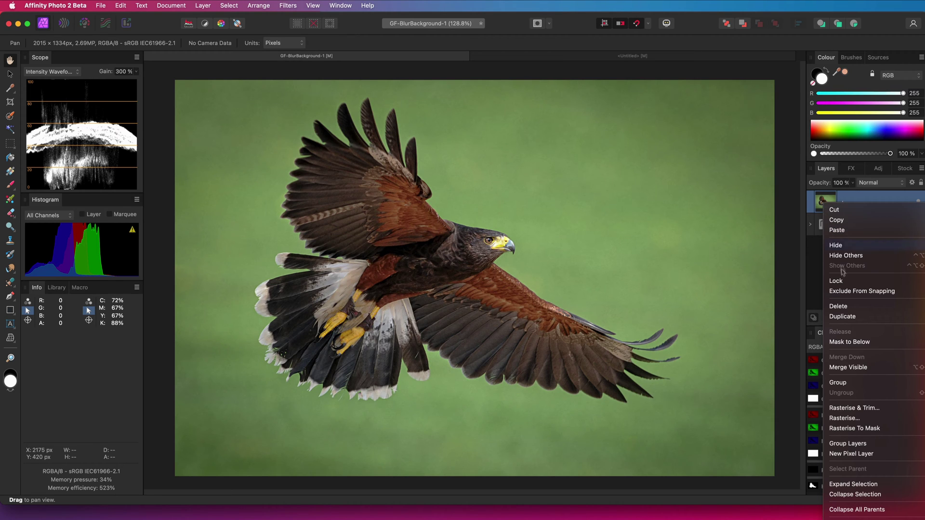
click(843, 317)
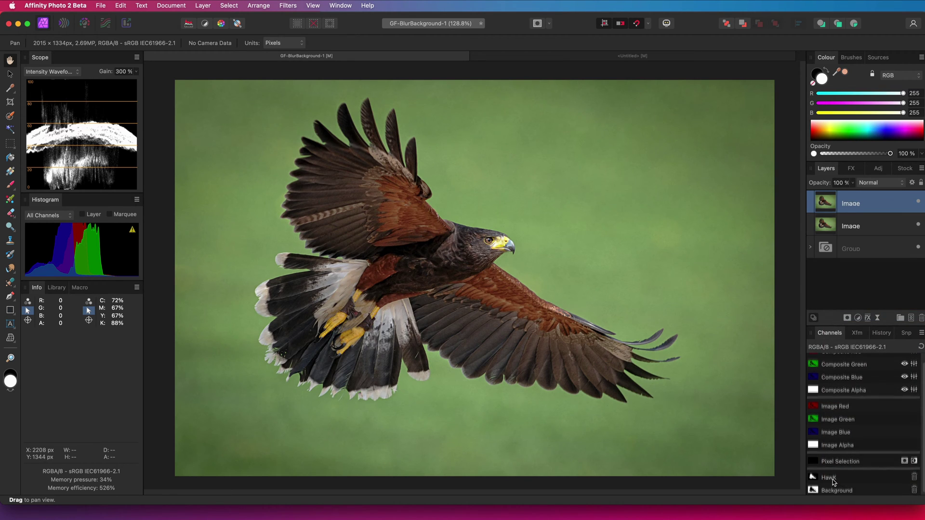
Mask the top copy with the saved Background selection, deselect, and hide the lower Image layer.
right_click(835, 490)
click(855, 514)
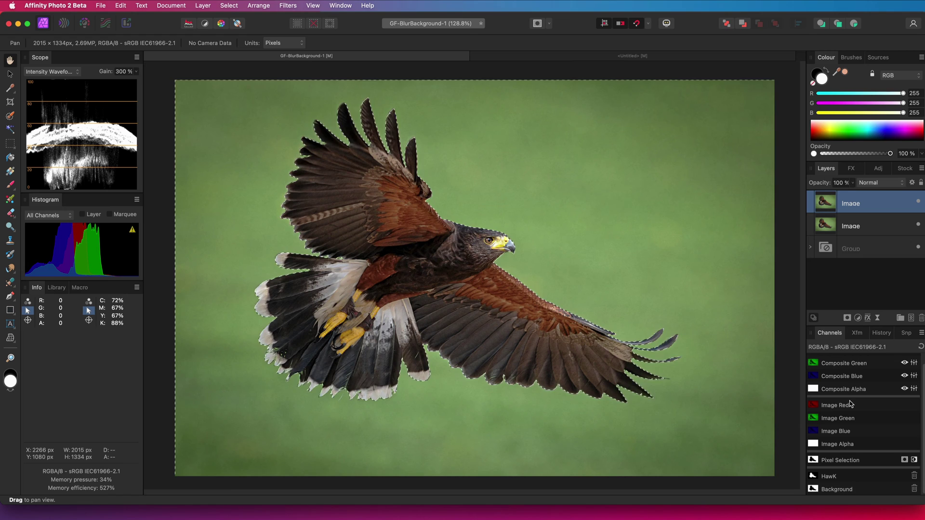
click(847, 318)
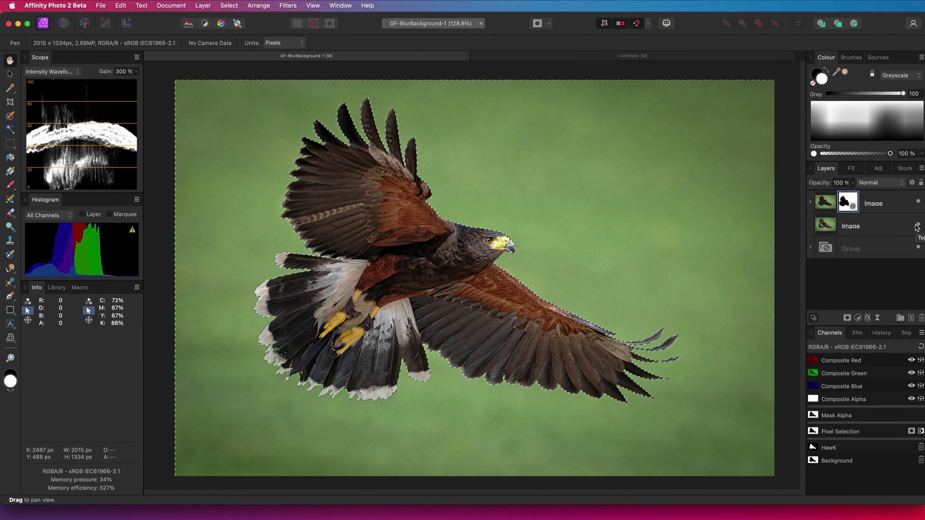
key(super+d)
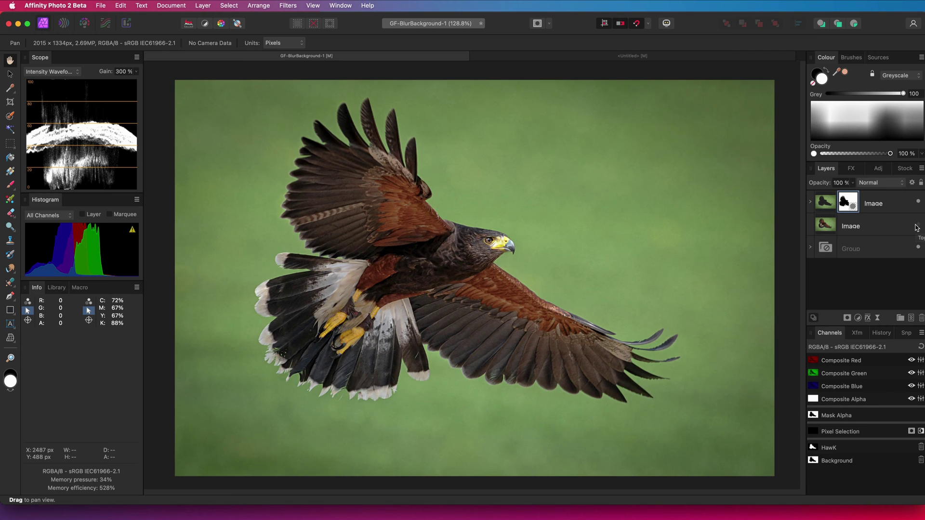
click(917, 227)
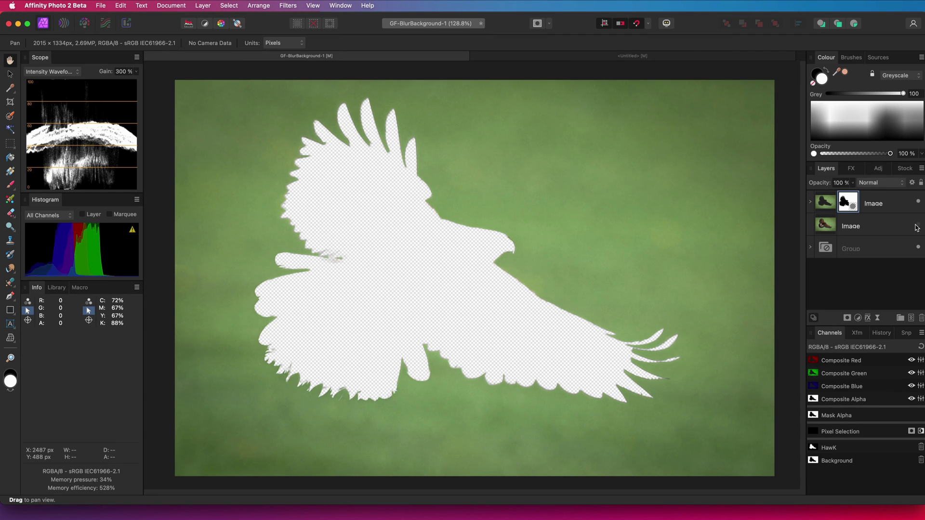
click(831, 207)
click(876, 319)
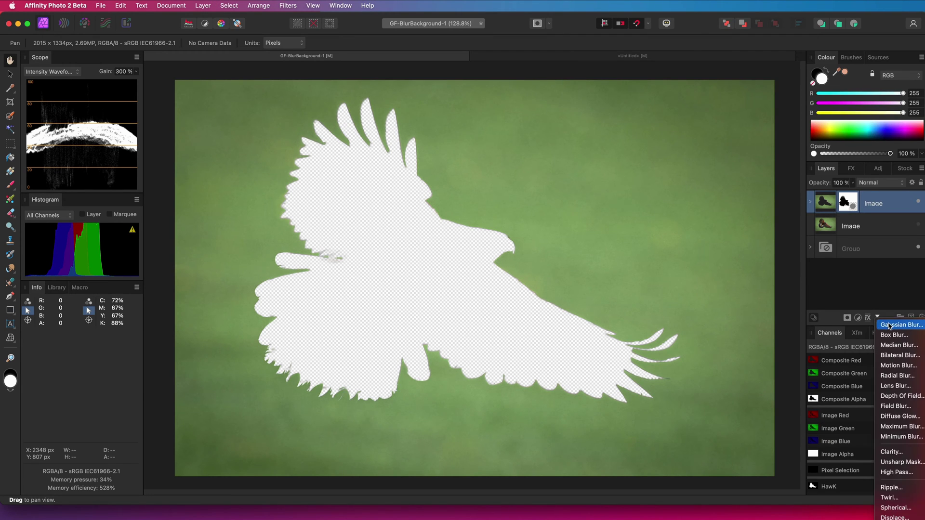
Add a 46.2 px live Gaussian blur with Preserve Alpha to the masked copy.
click(879, 324)
click(649, 437)
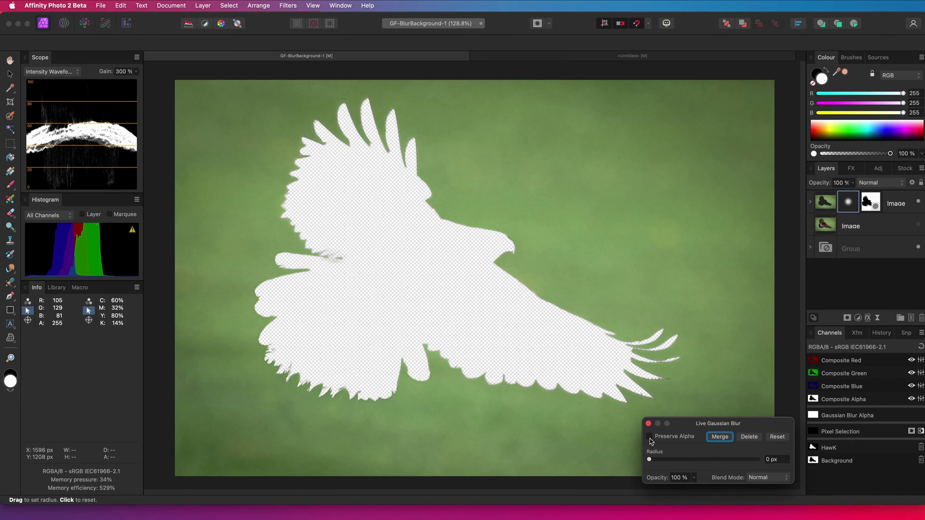
drag(628, 432, 811, 424)
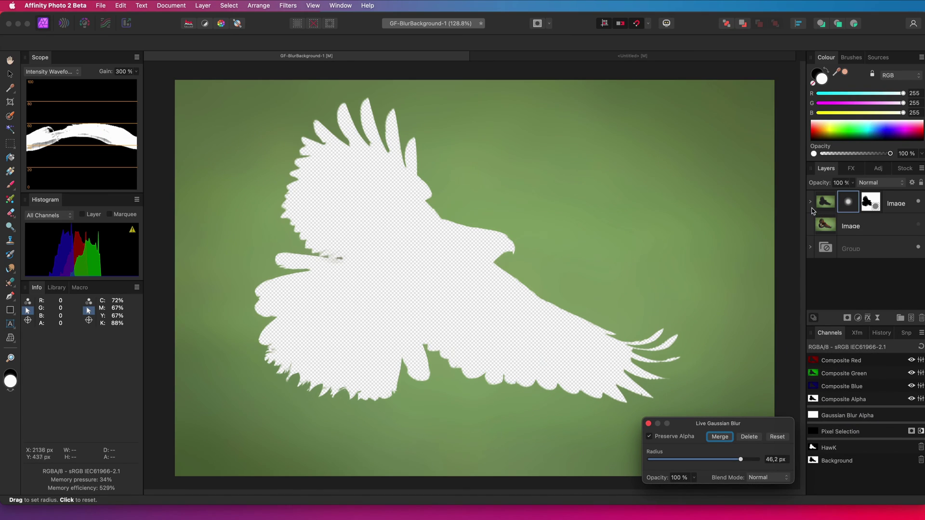
Move the blur above the mask to remove the halo, then show the hawk layer again.
click(811, 203)
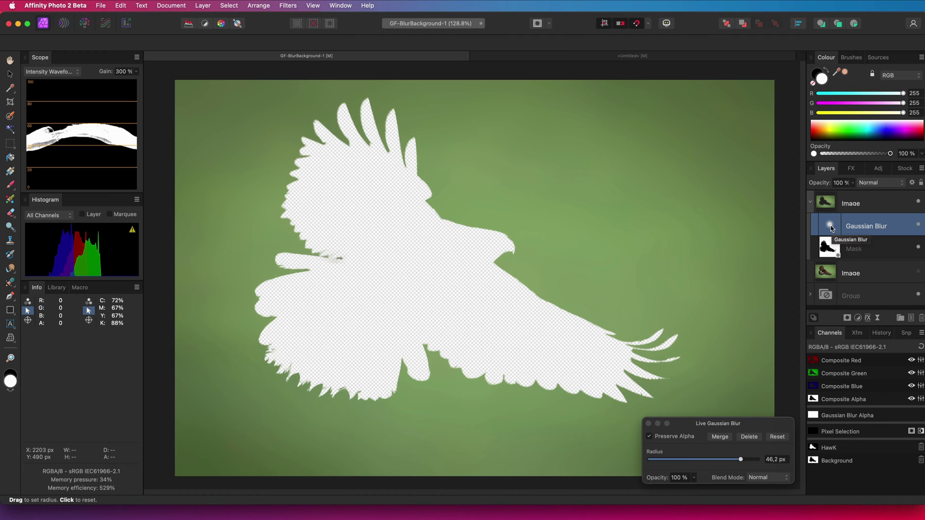
drag(832, 227, 835, 260)
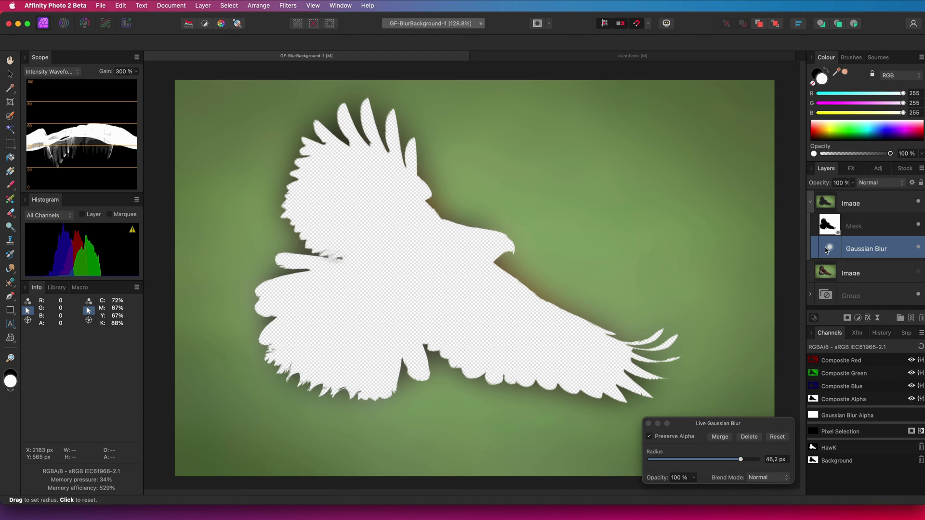
drag(828, 250, 843, 219)
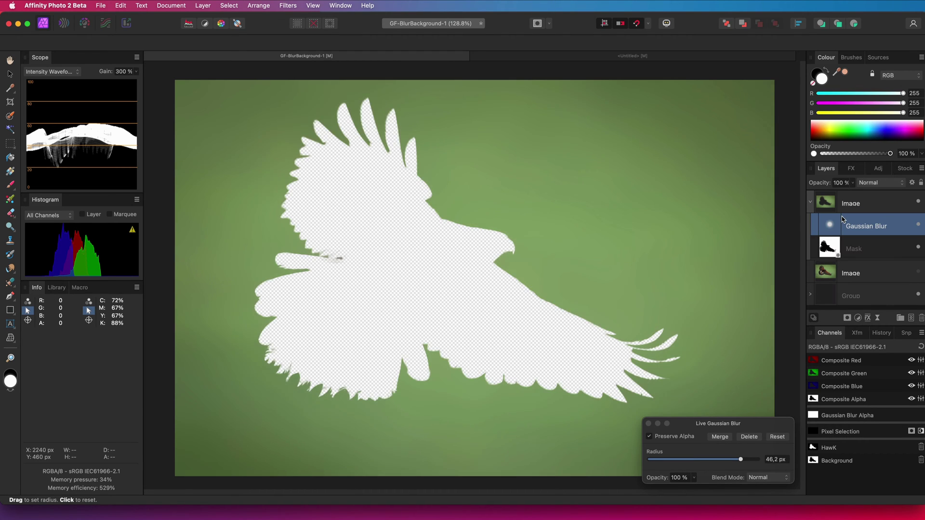
click(649, 425)
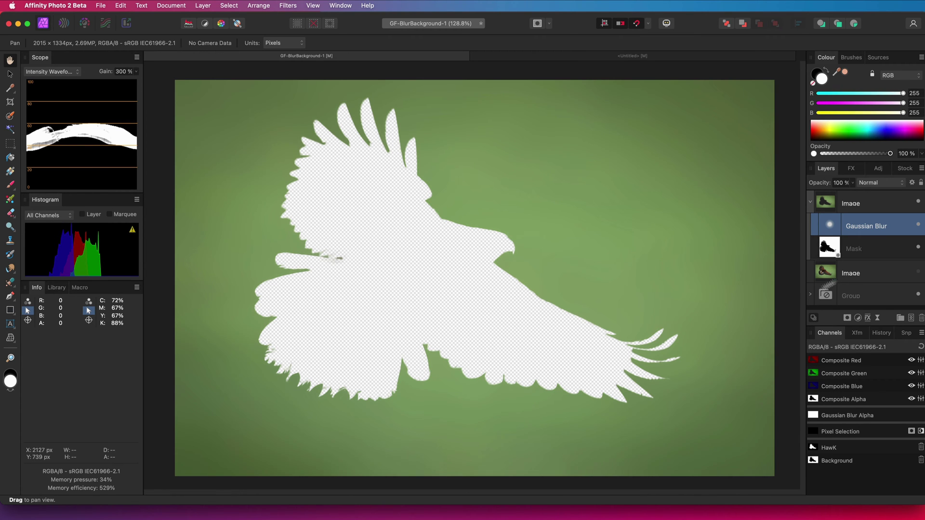
click(918, 274)
Duplicate the lower hawk Image layer, move the copy to the top, and load the hawk selection.
scroll(564, 316, up, 10)
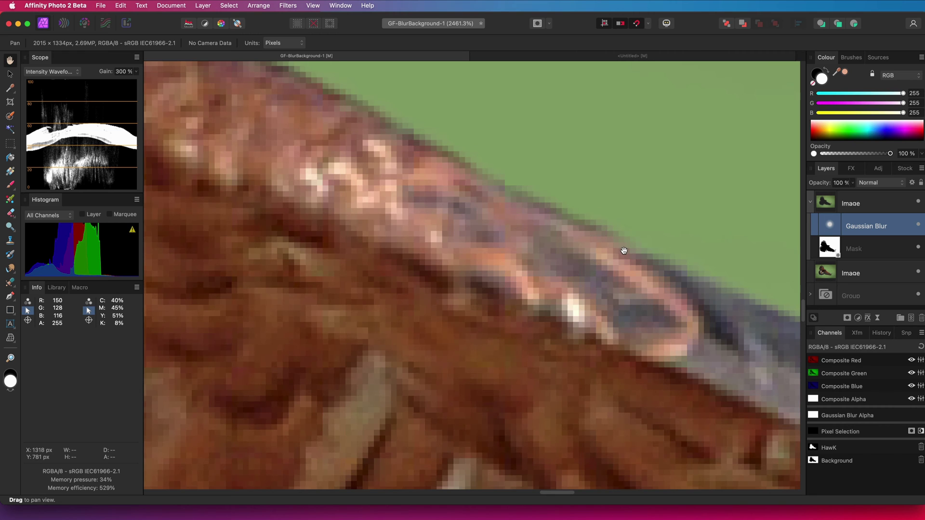
key(super+0)
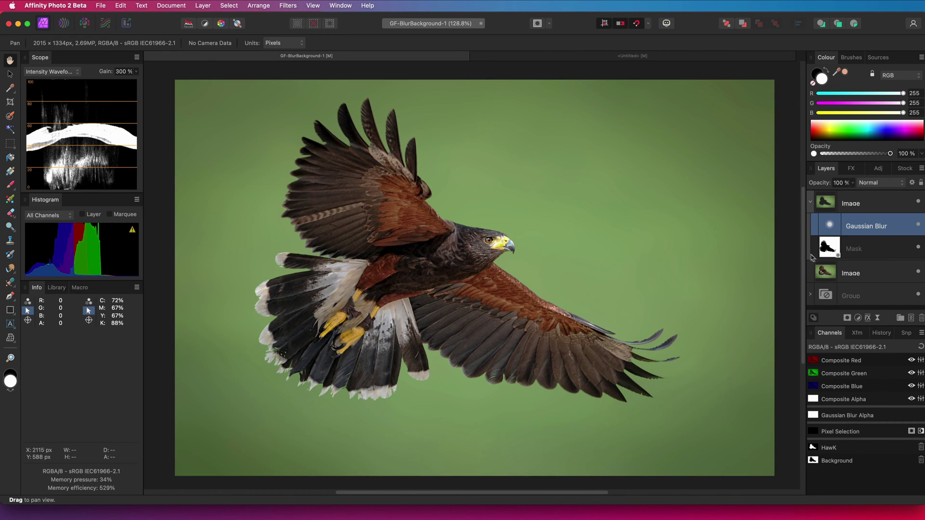
click(834, 274)
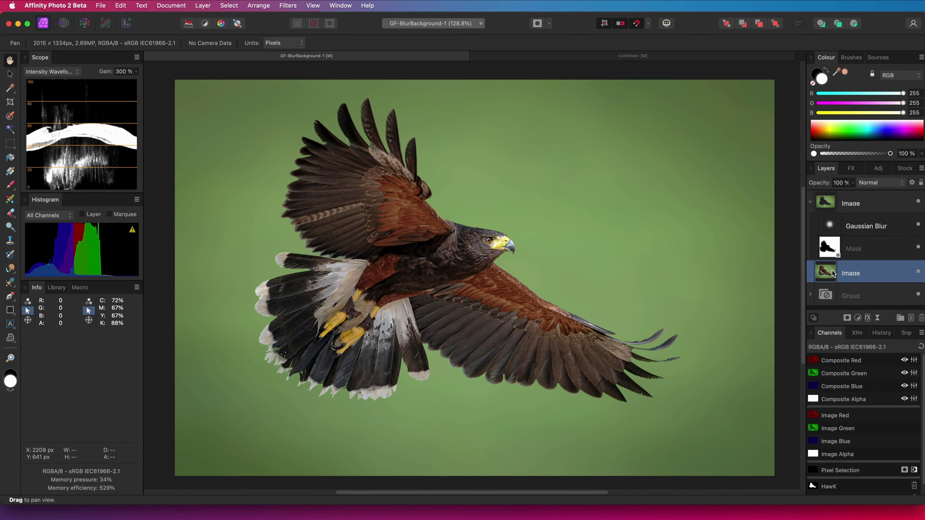
right_click(834, 272)
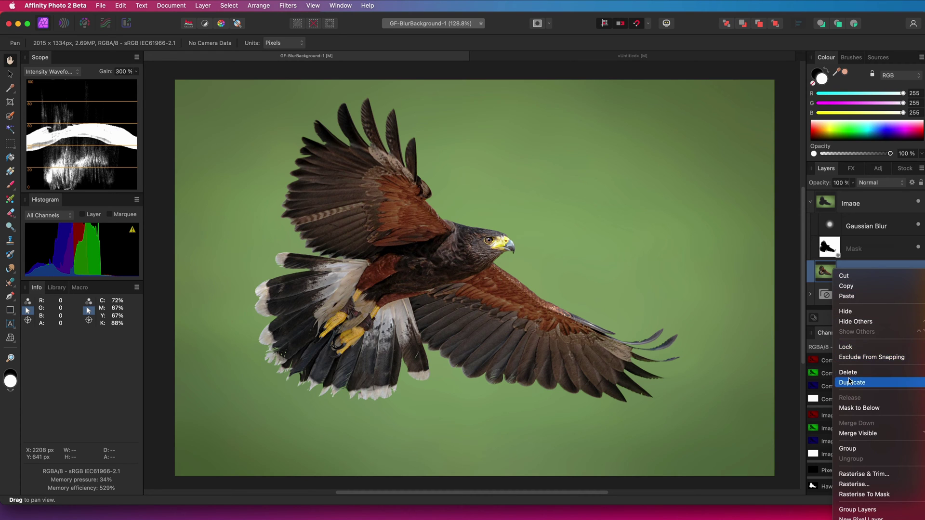
click(844, 382)
drag(827, 275, 845, 198)
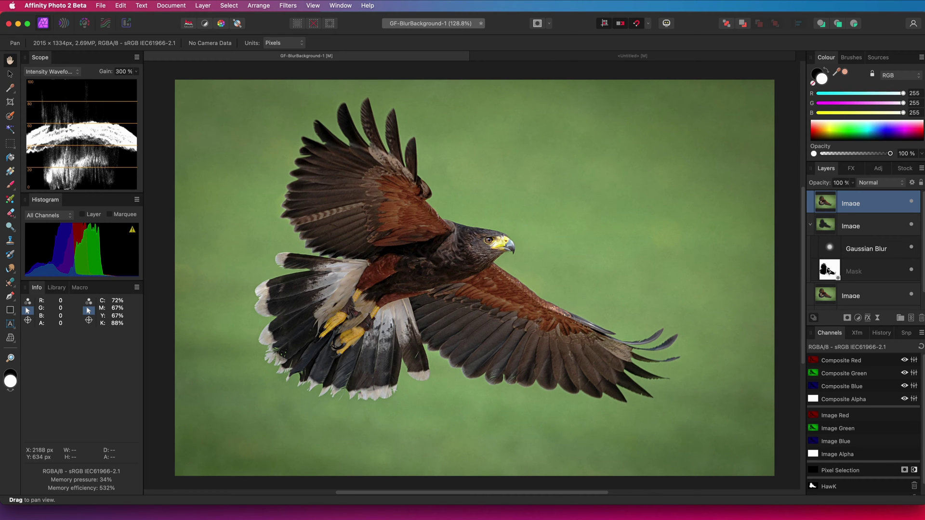
super+click(828, 269)
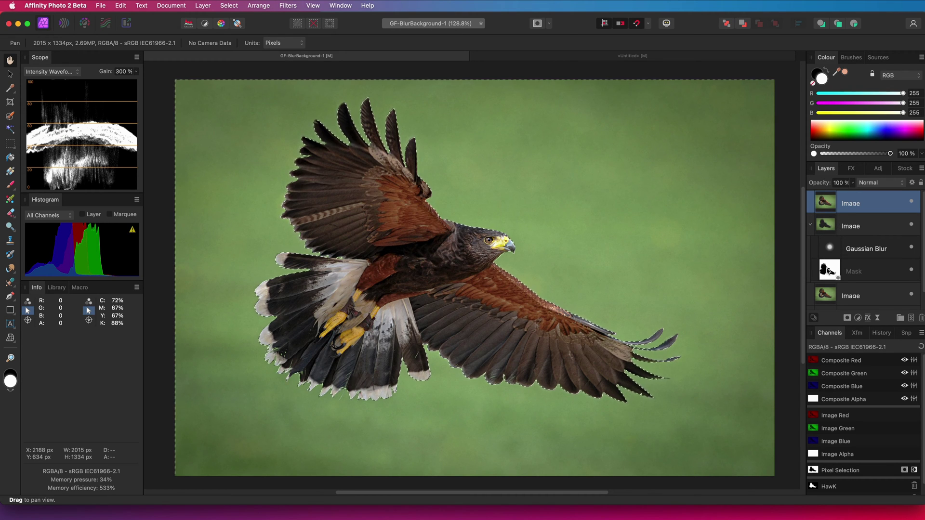
Invert the selection to just the hawk and enter a 2 px Outline radius.
click(228, 6)
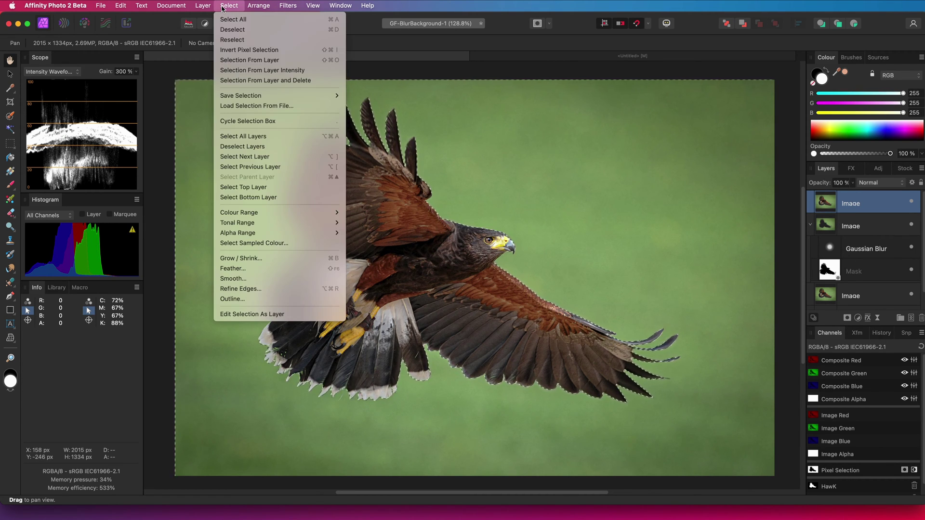
click(243, 50)
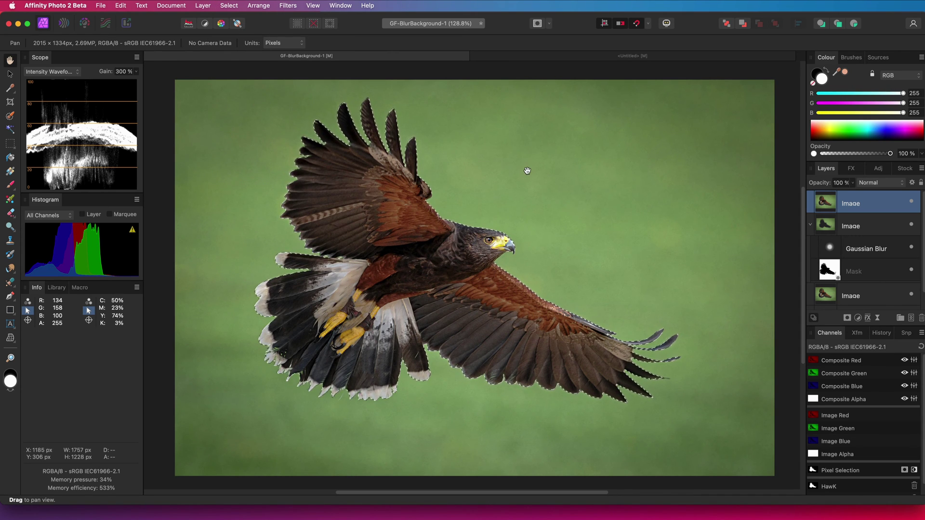
click(232, 6)
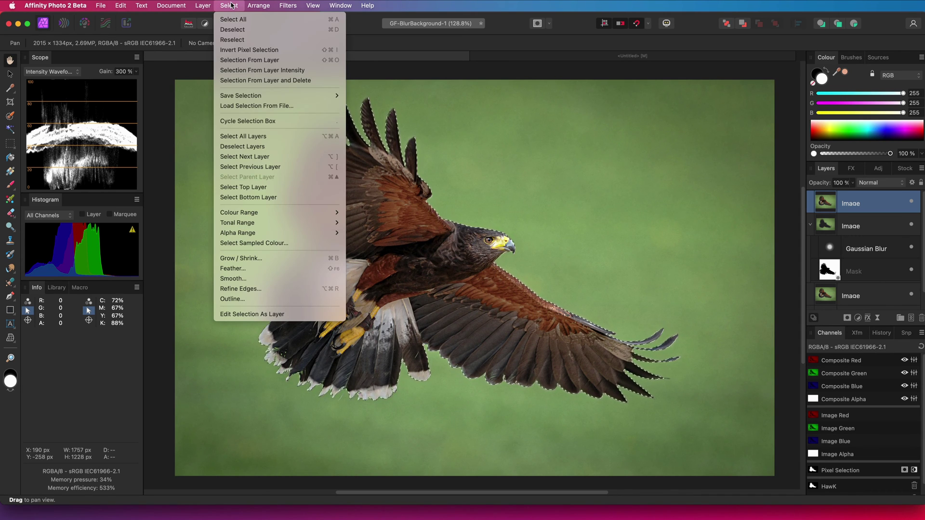
click(233, 299)
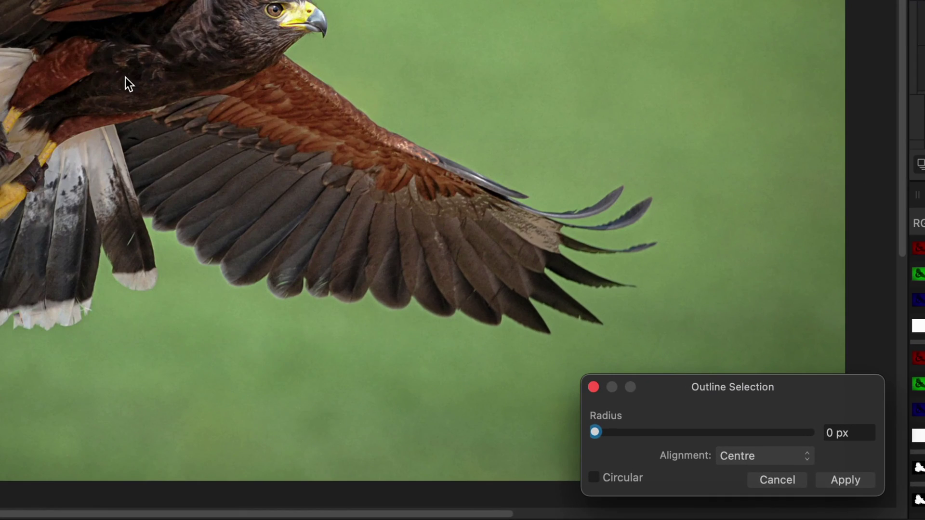
drag(593, 433, 594, 433)
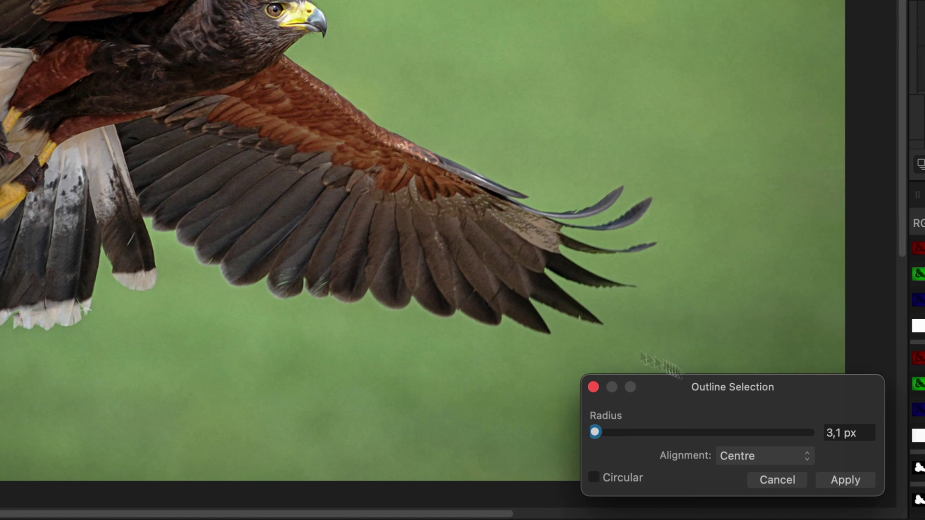
click(836, 431)
text(2 px)
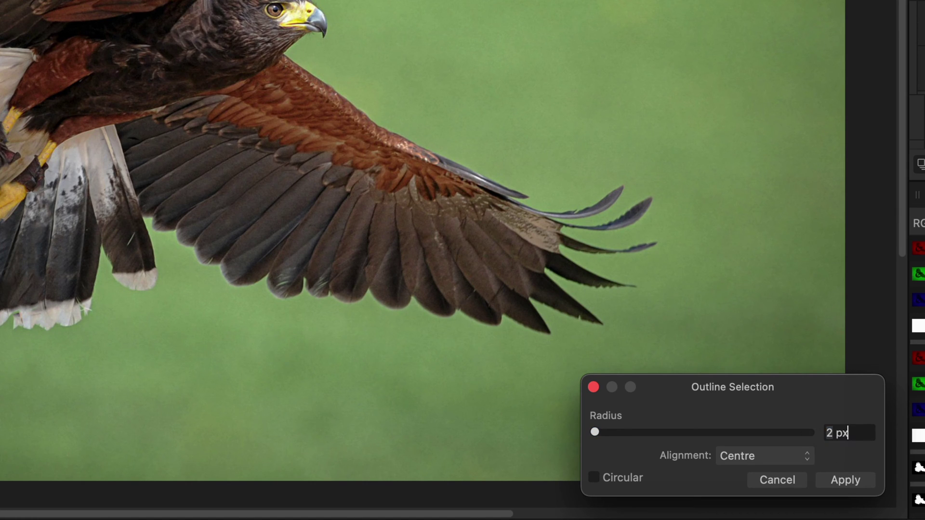
key(Return)
Apply the 2 px outline and feather the selection by 0,5 px.
click(858, 485)
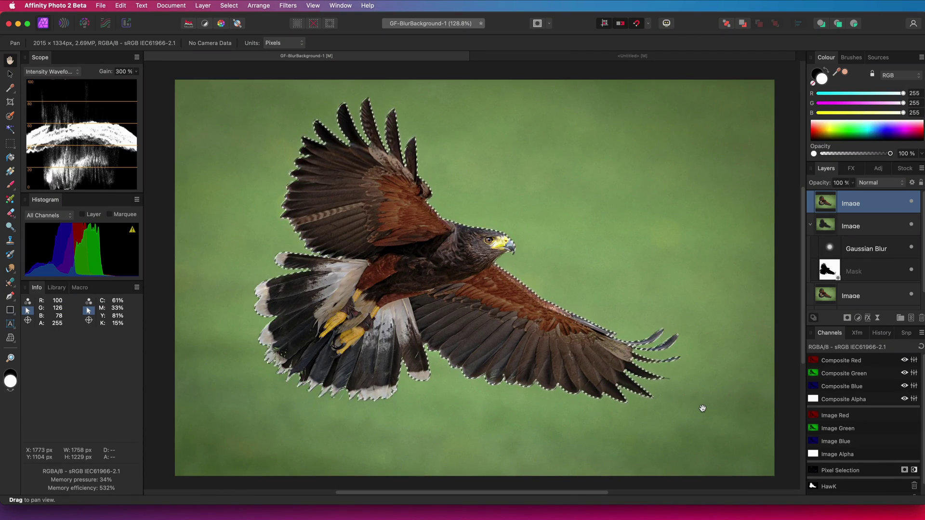
click(230, 6)
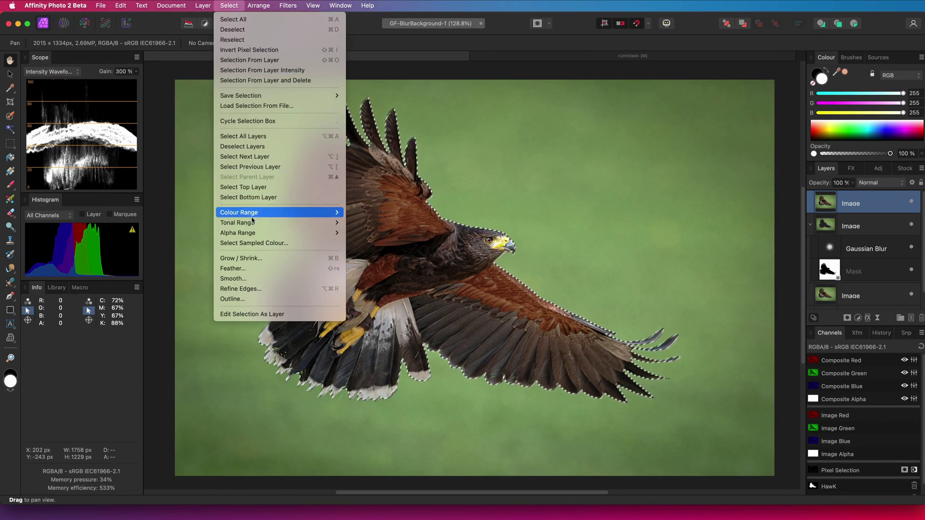
click(256, 265)
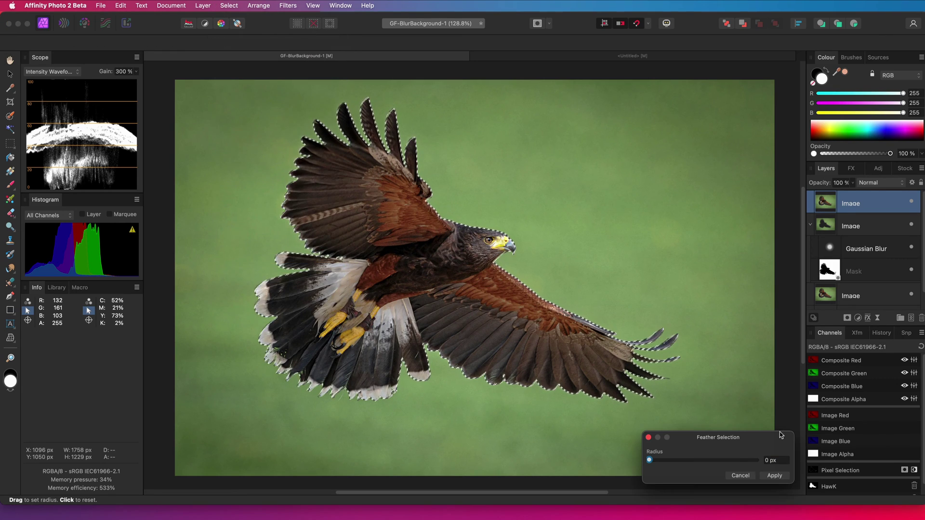
drag(649, 460, 658, 460)
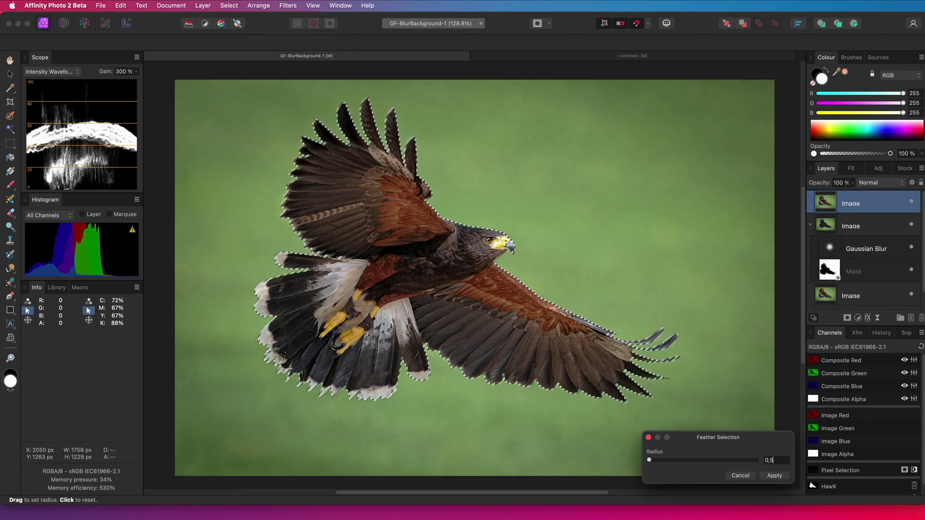
click(774, 475)
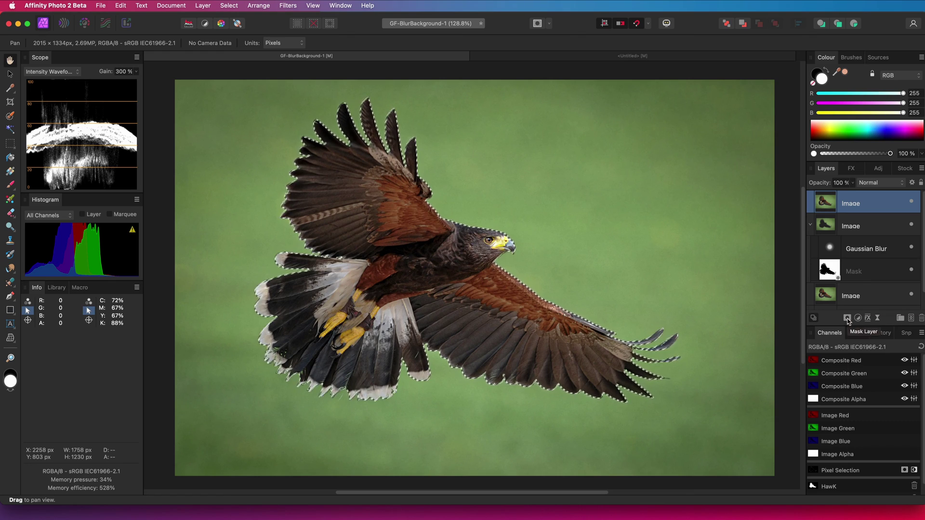
Add a mask to the top hawk copy from the feathered 2 px edge selection.
click(846, 318)
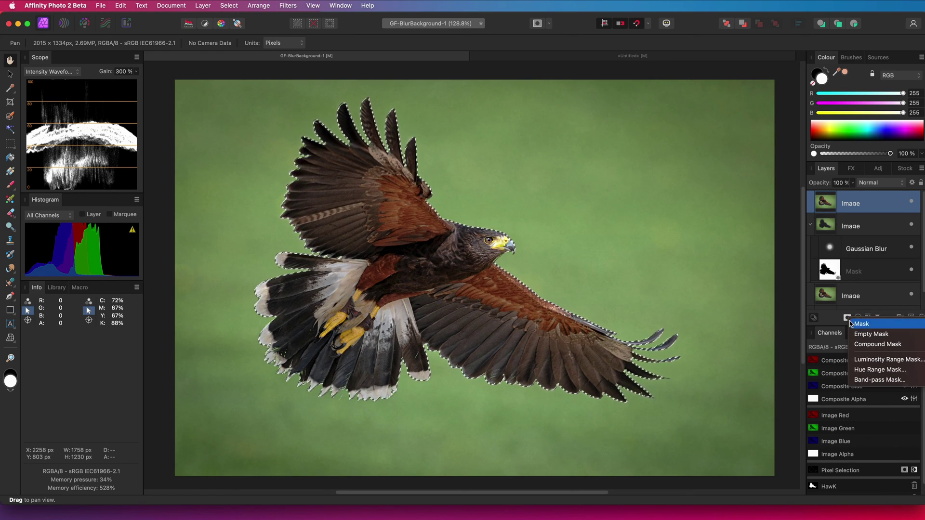
click(861, 324)
scroll(577, 322, up, 5)
scroll(577, 322, up, 3)
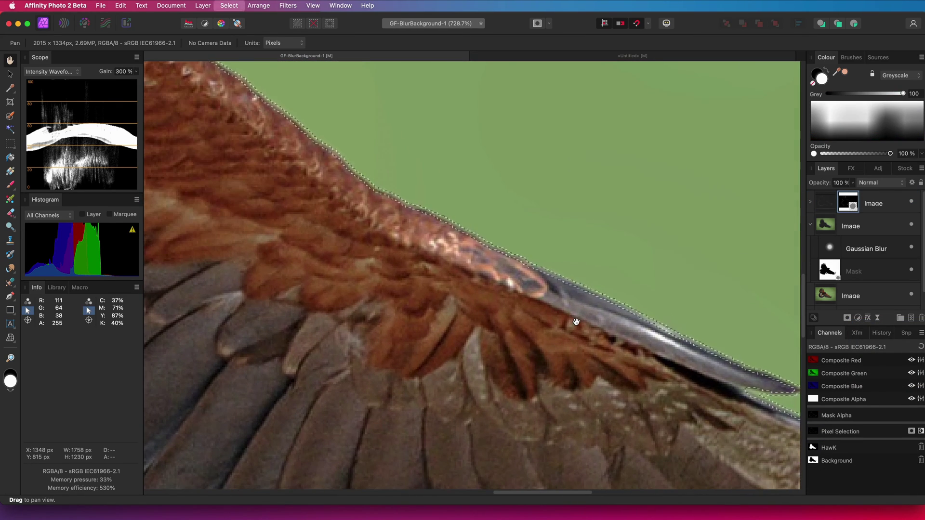
Add a 0,5 px live Gaussian blur with Preserve Alpha to the top masked hawk copy.
click(905, 205)
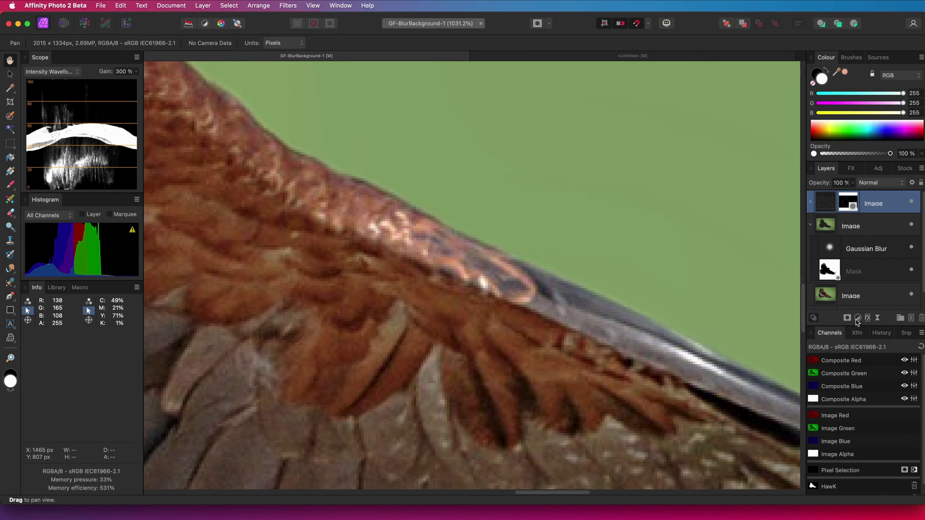
click(877, 318)
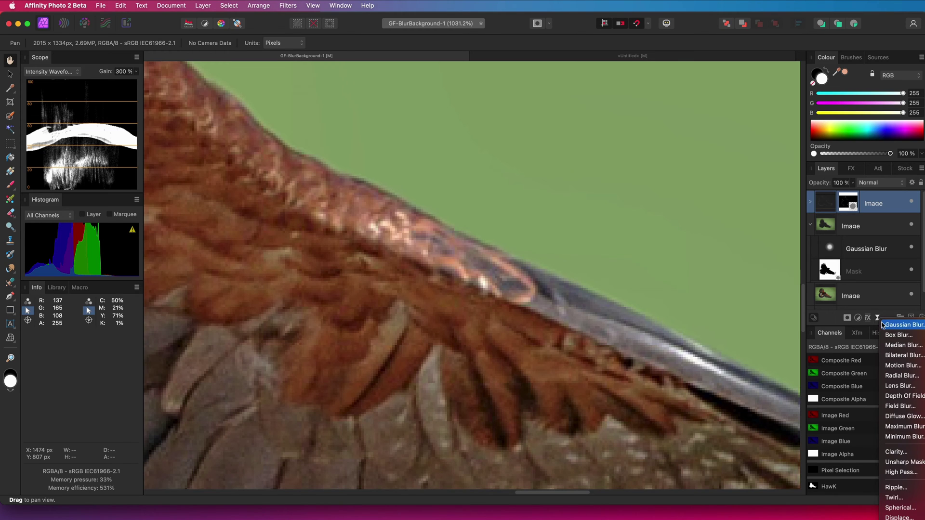
click(900, 325)
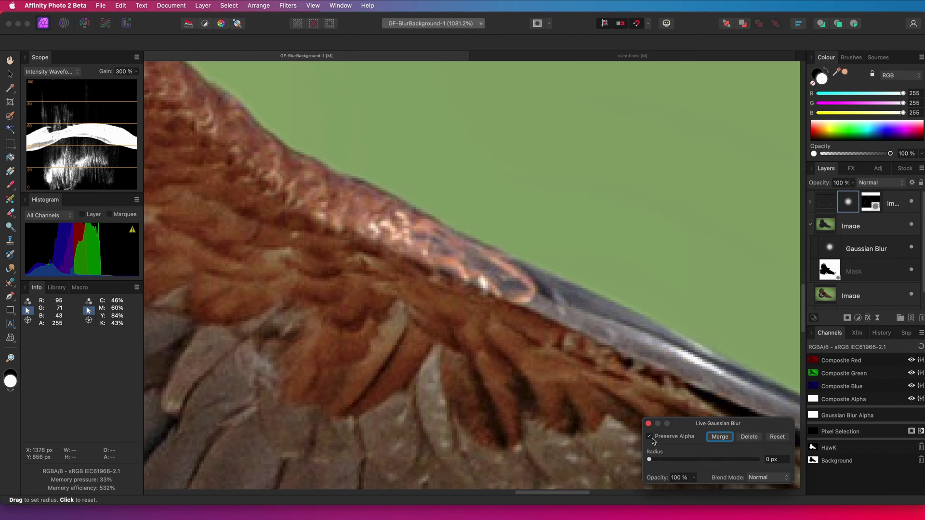
drag(650, 464, 662, 463)
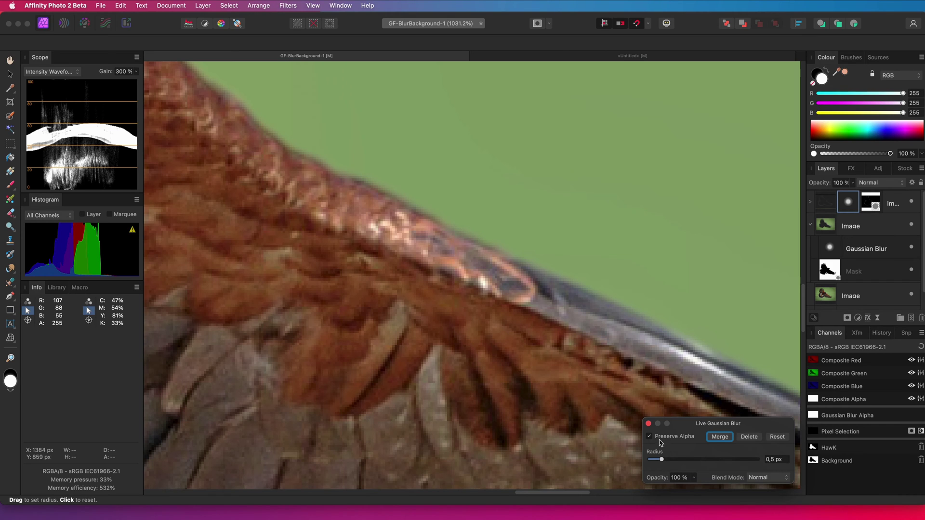
click(648, 424)
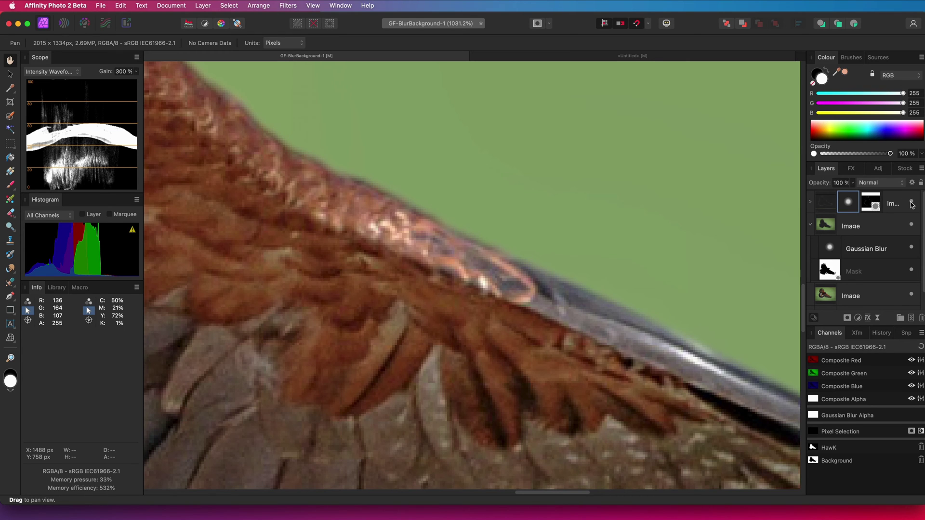
key(super+0)
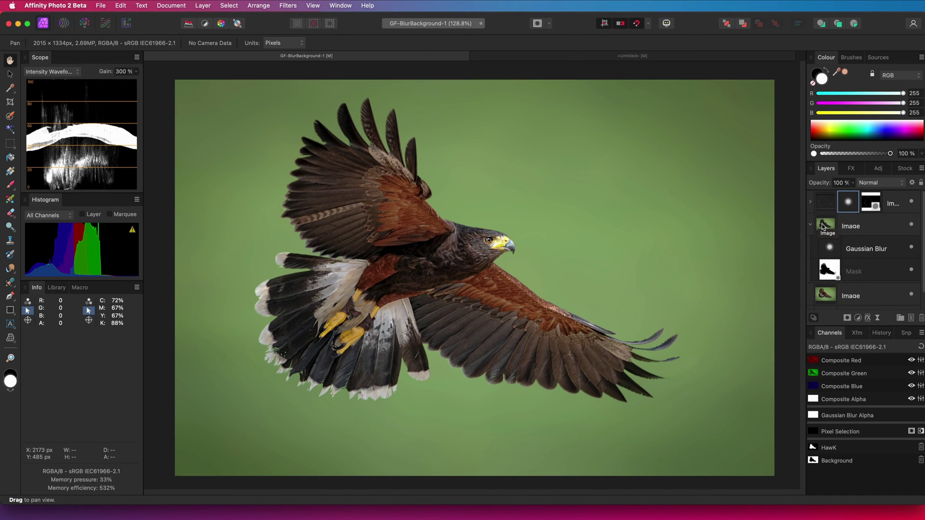
Select the middle and top Image layers, then switch to the untitled sunset temple document.
click(863, 225)
shift+click(914, 203)
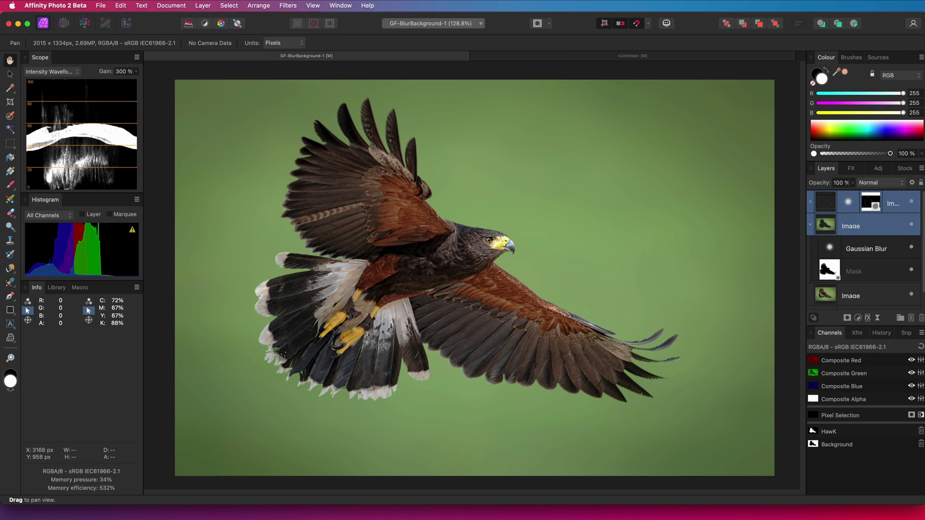
click(613, 59)
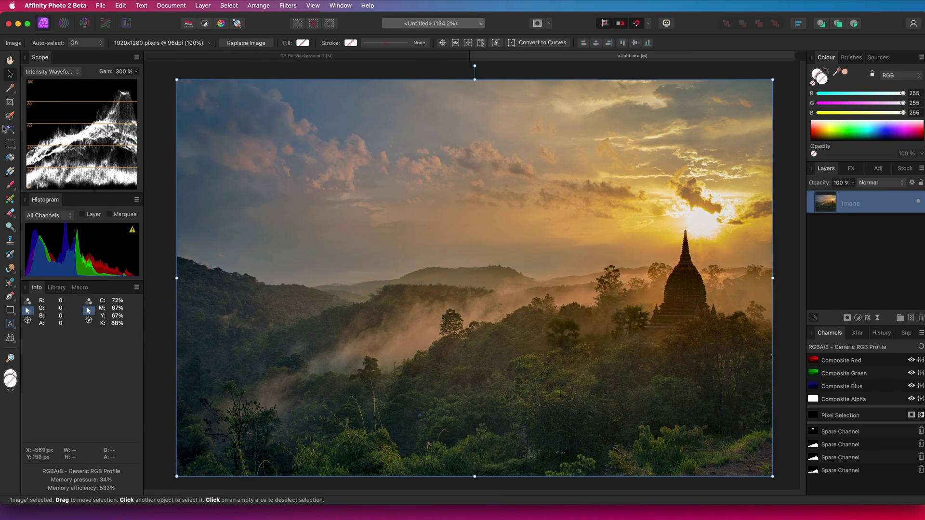
Paint a selection over the forested ridge and pagoda and run the Blur Background (Selection is Subject) macro.
key(w)
mouse_move(732, 347)
mouse_down()
mouse_move(684, 326)
mouse_move(250, 472)
mouse_move(585, 380)
mouse_move(566, 318)
mouse_move(407, 434)
mouse_move(366, 367)
mouse_move(347, 419)
mouse_move(247, 435)
mouse_move(185, 431)
mouse_up()
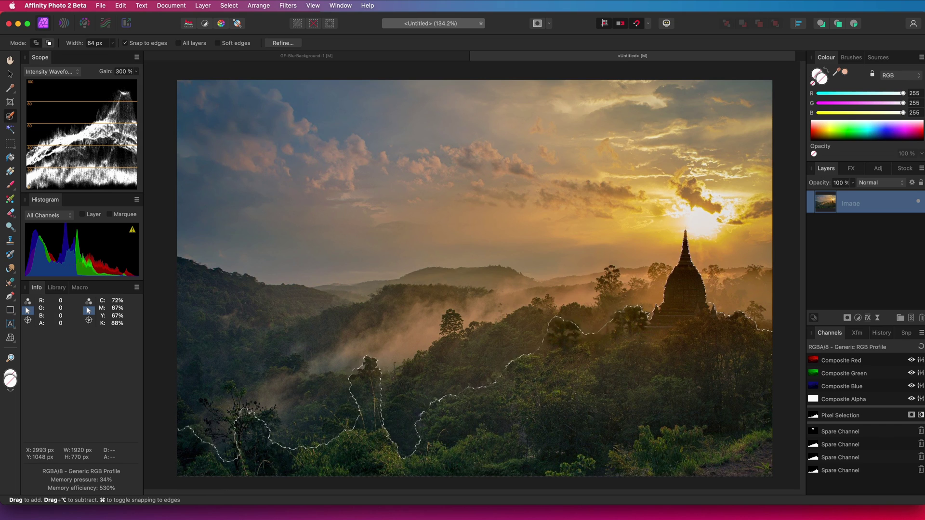
click(56, 287)
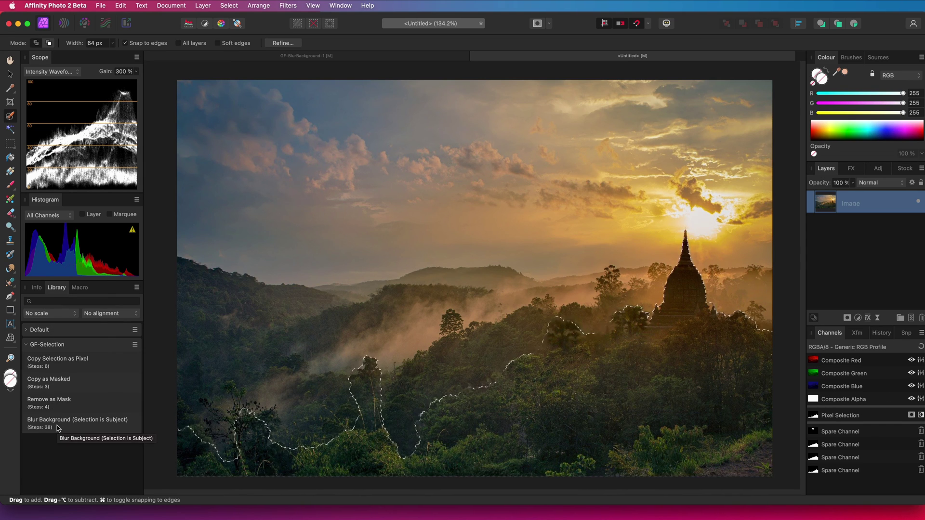
click(58, 424)
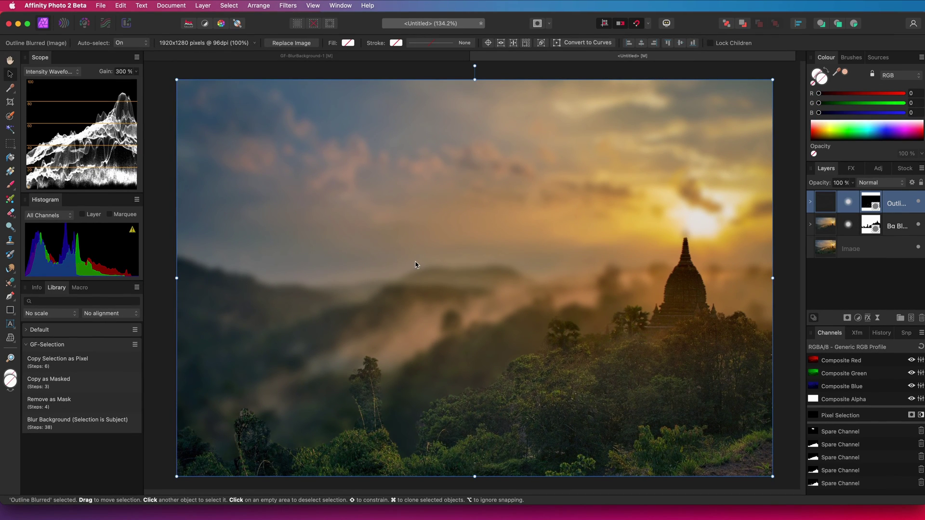
Draw a canvas-sized rectangle filled with a vertical pink-to-black linear gradient.
click(11, 311)
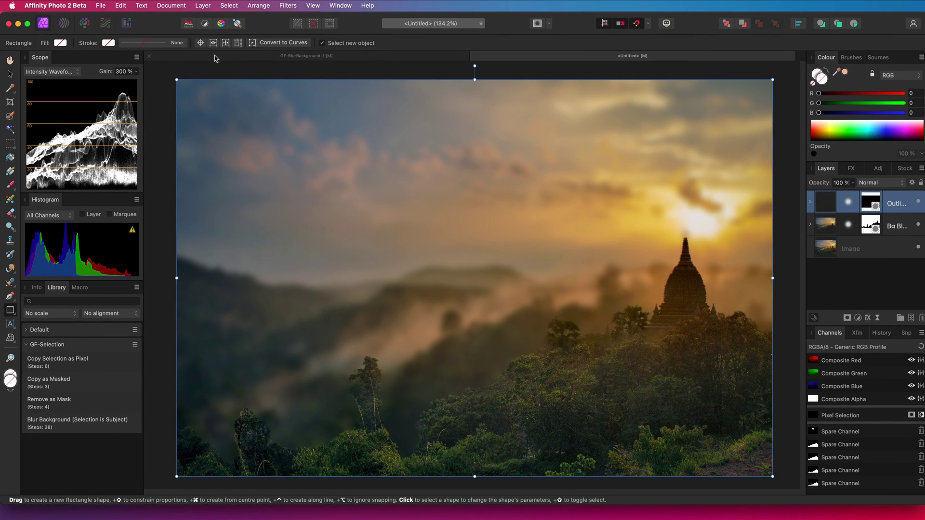
drag(169, 75, 772, 476)
click(916, 130)
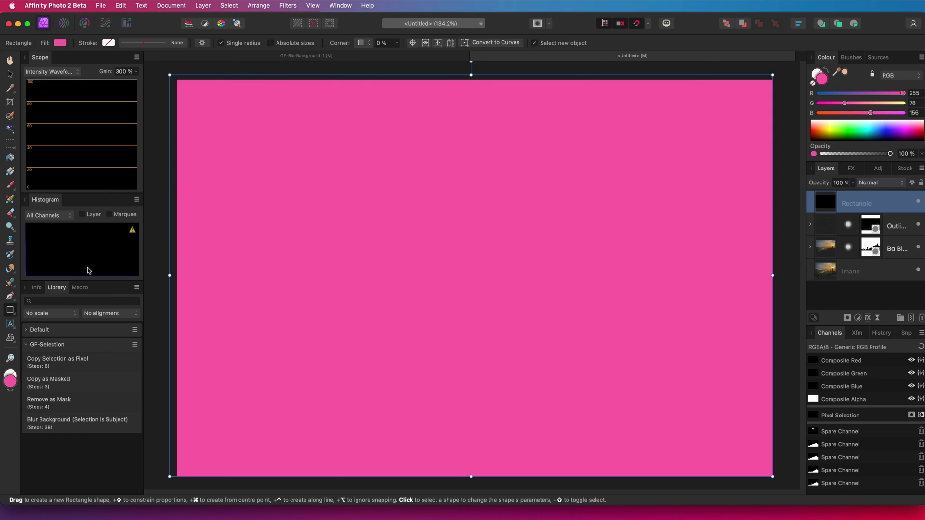
key(g)
drag(471, 79, 471, 394)
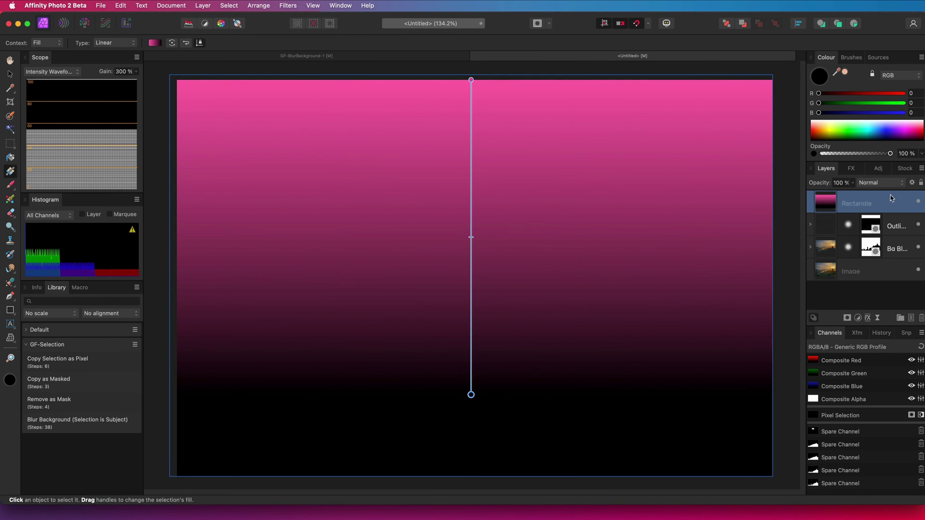
Set the gradient's black stop to 0% opacity, move Rectangle below Outline Blurred, and select it with Bg Blurred.
drag(890, 153, 822, 153)
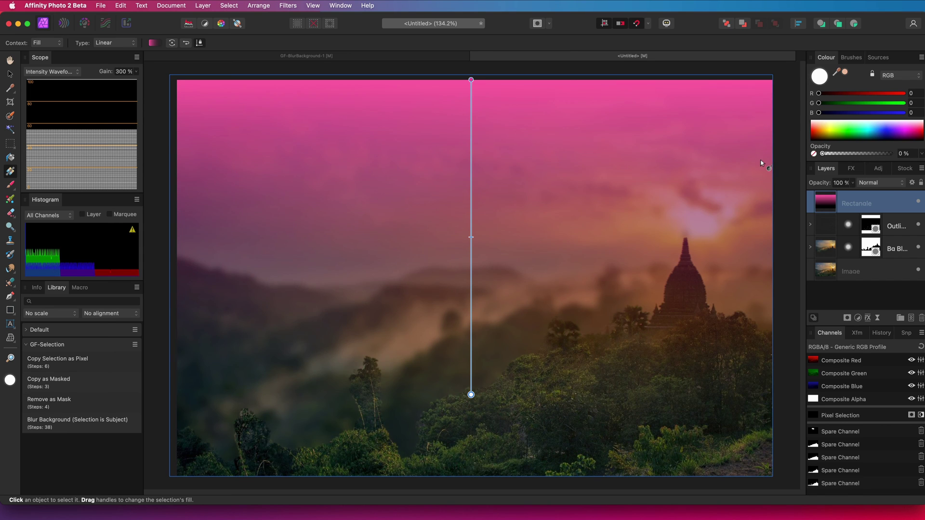
drag(821, 203, 856, 255)
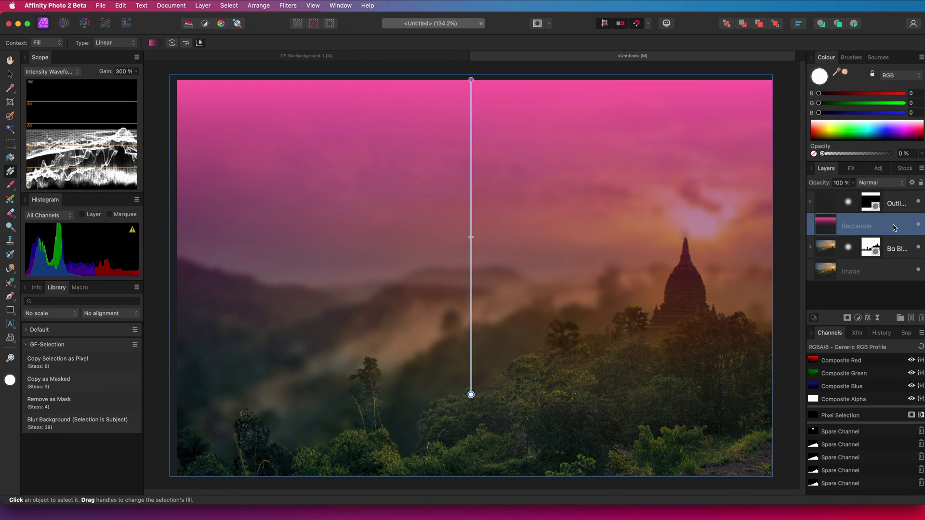
click(826, 250)
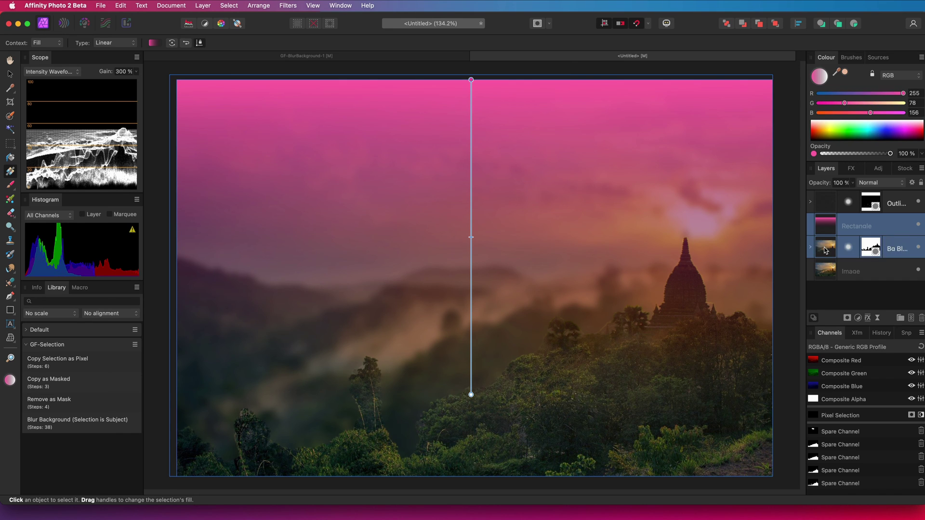
right_click(825, 250)
Group the Rectangle with Bg Blurred and set the Rectangle's blend mode to Erase.
click(851, 389)
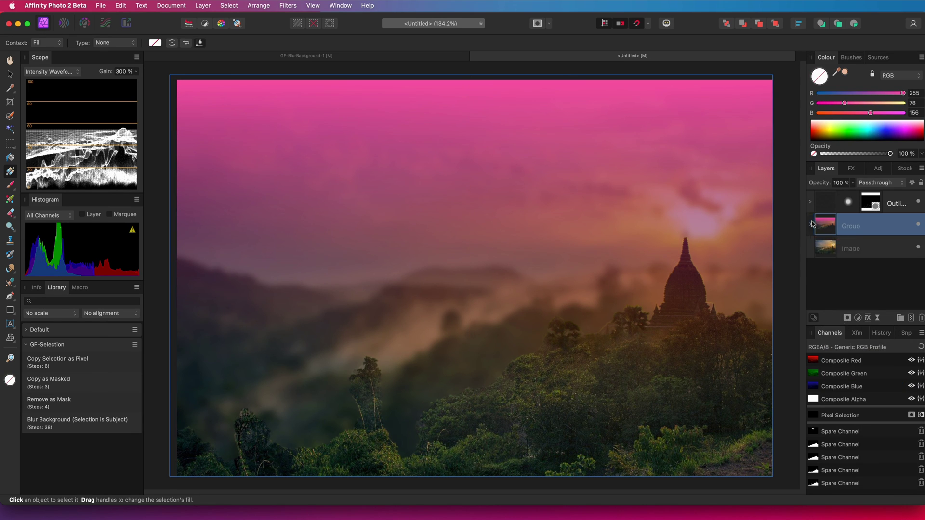
click(810, 225)
click(833, 259)
click(877, 183)
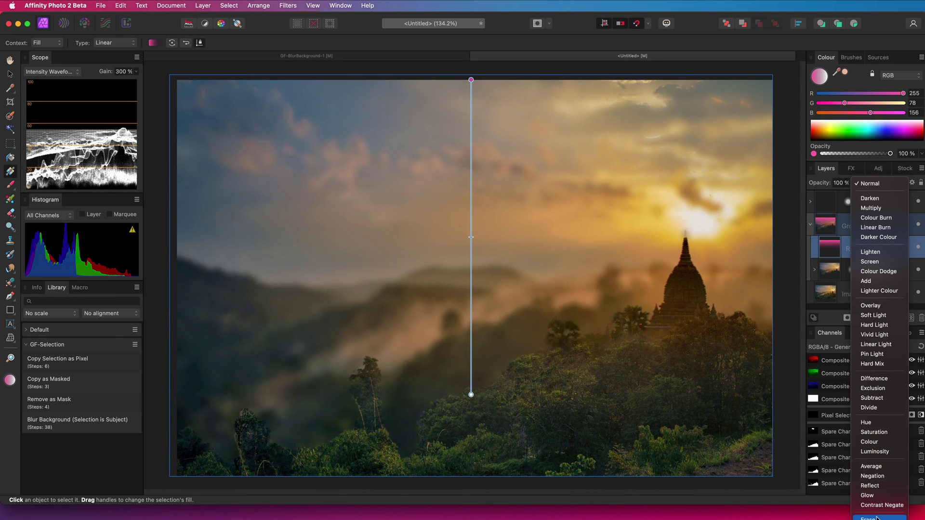
click(877, 519)
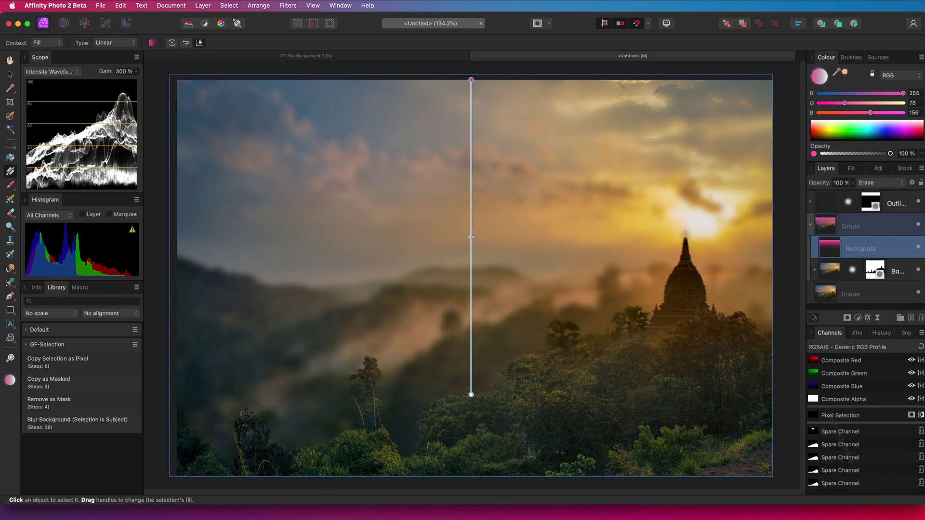
Reposition the gradient's end stop to about three-quarters down the photo, then select the Group.
click(472, 394)
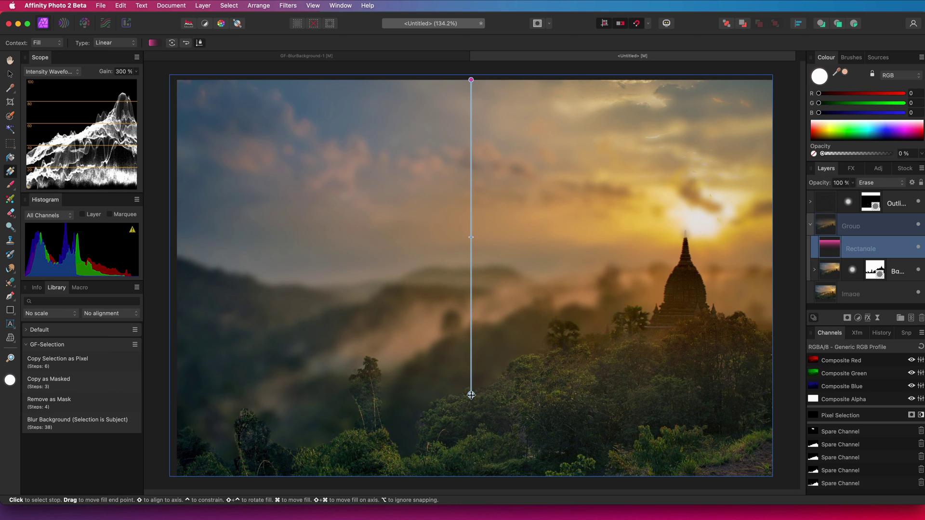
drag(471, 394, 471, 285)
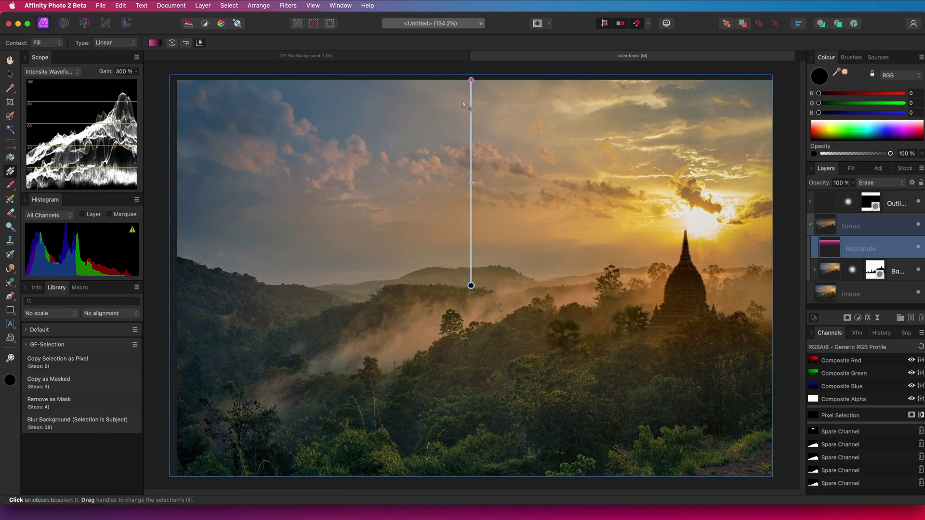
drag(471, 285, 472, 370)
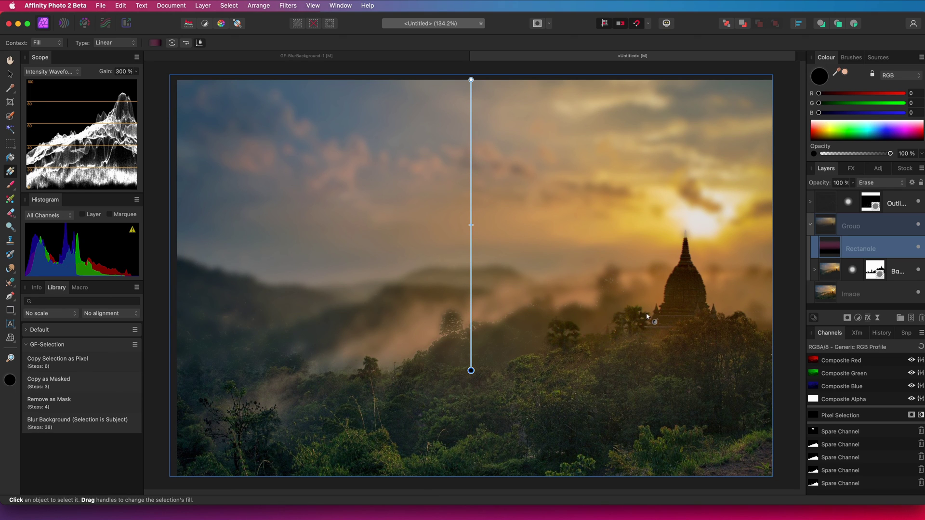
click(837, 226)
click(881, 186)
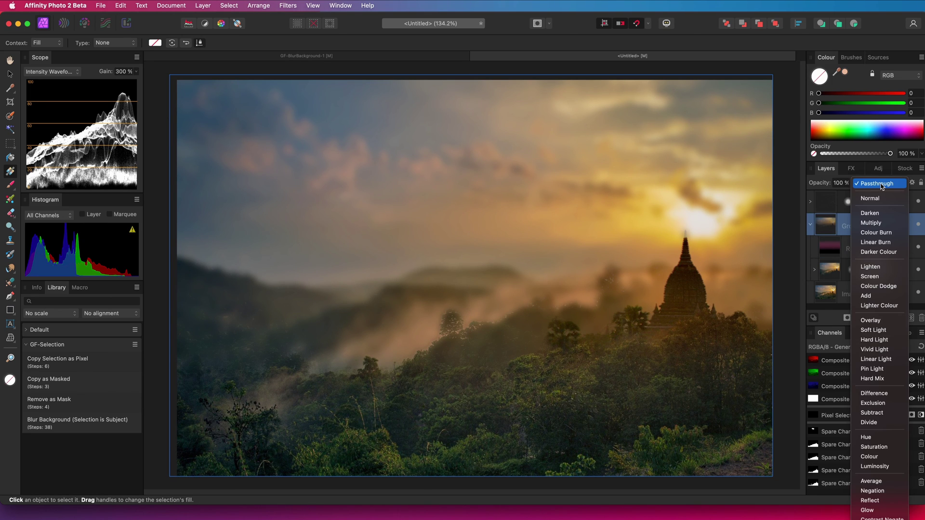
Apply Colour Burn to the group and nudge the Rectangle gradient's top stop, bottom stop and midpoint.
click(882, 233)
click(836, 250)
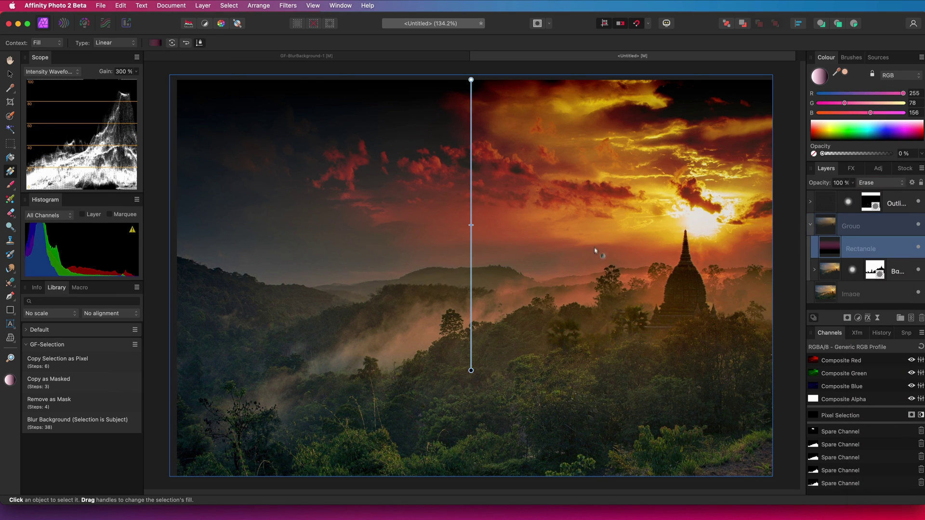
drag(472, 80, 472, 97)
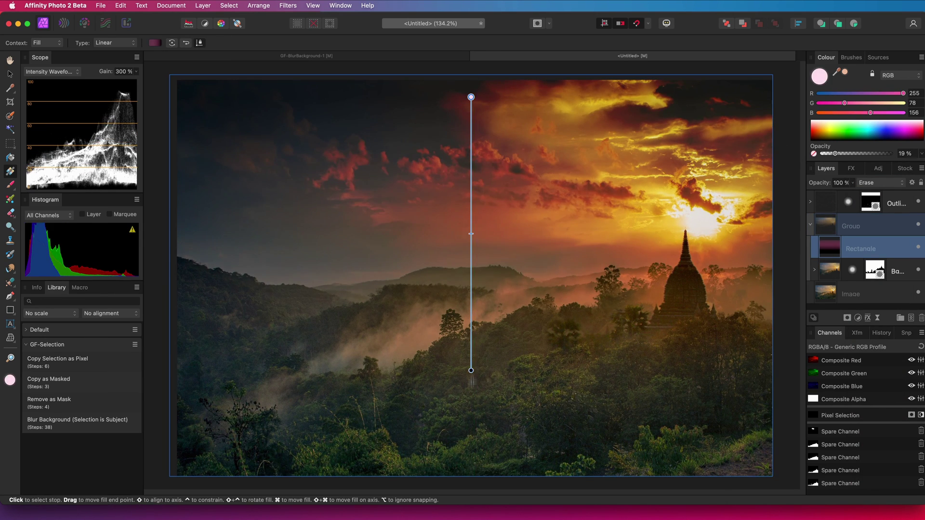
drag(471, 370, 470, 425)
mouse_move(471, 261)
mouse_down()
mouse_move(471, 270)
mouse_move(472, 251)
mouse_up()
Select the Bg Blurred layer and expand it to show its Gaussian Blur child.
click(829, 275)
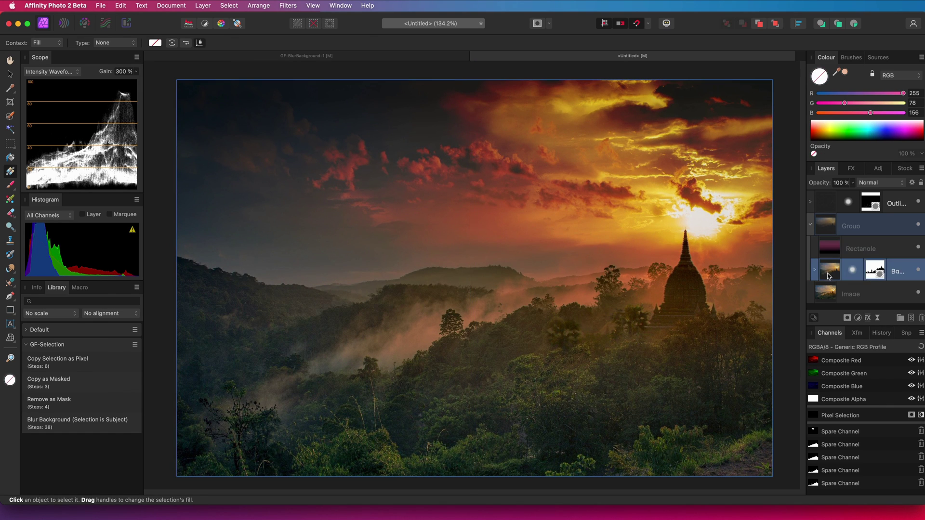
click(815, 270)
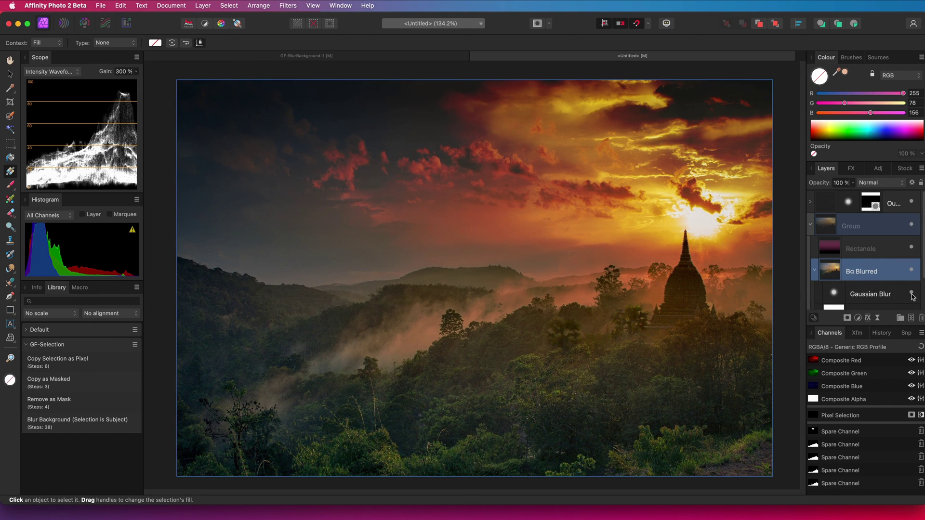